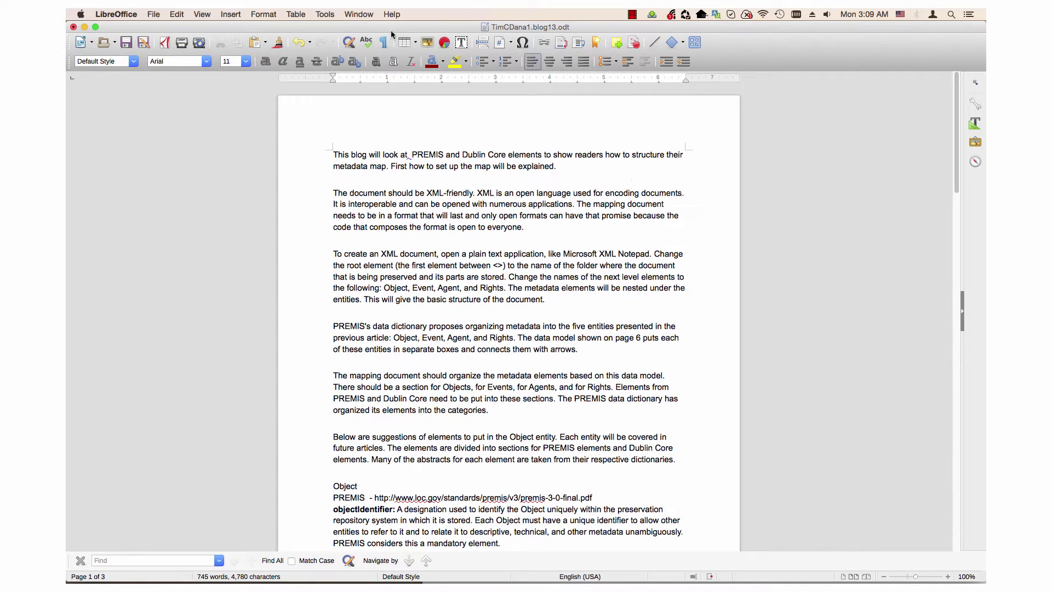
Step: Open the Fontwork gallery from the Insert menu and close it without inserting anything
click(231, 14)
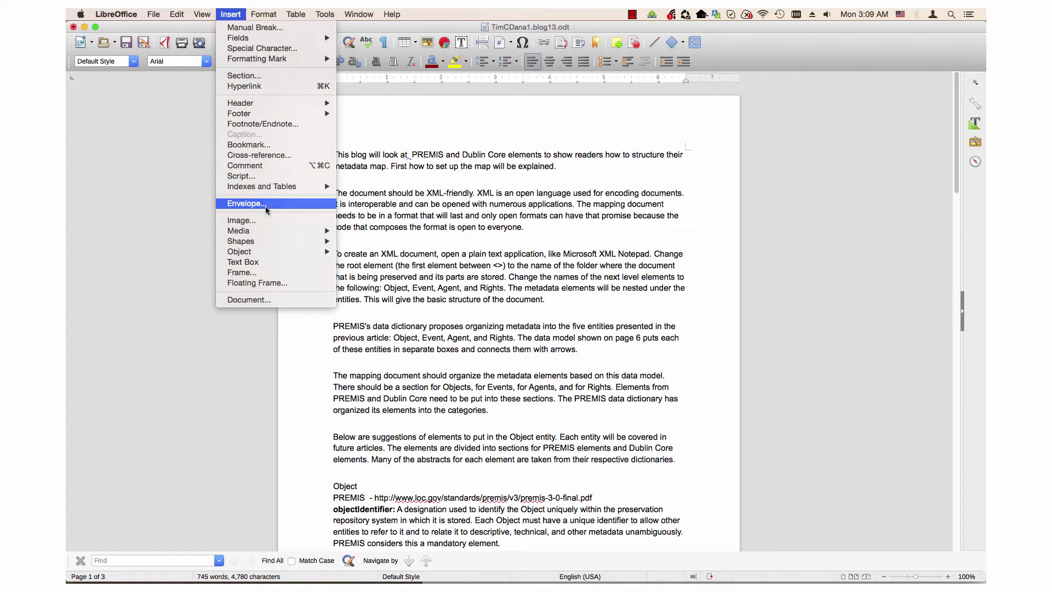
mouse_move(246, 230)
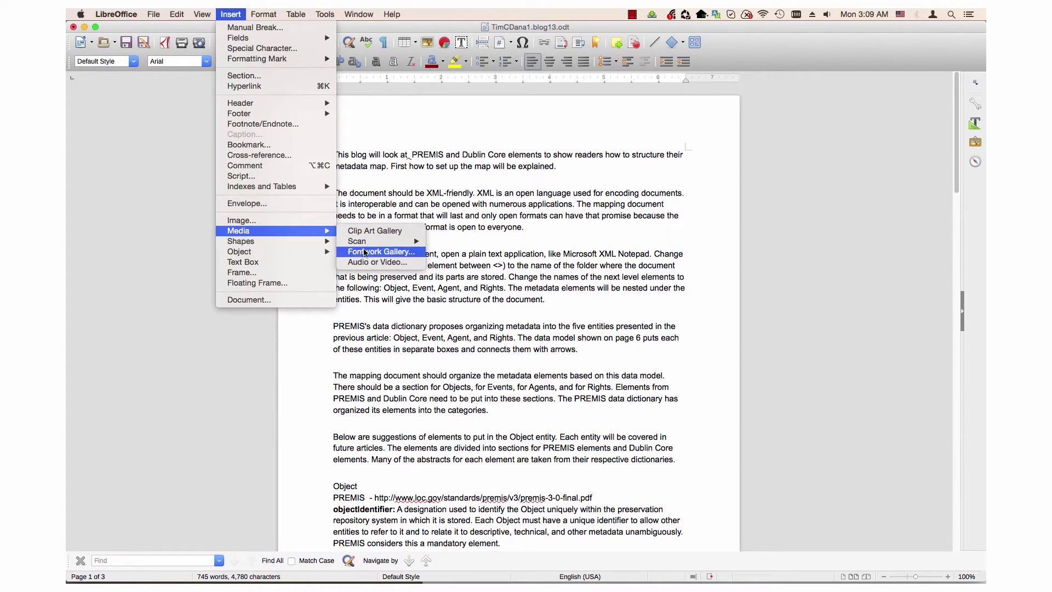
click(380, 251)
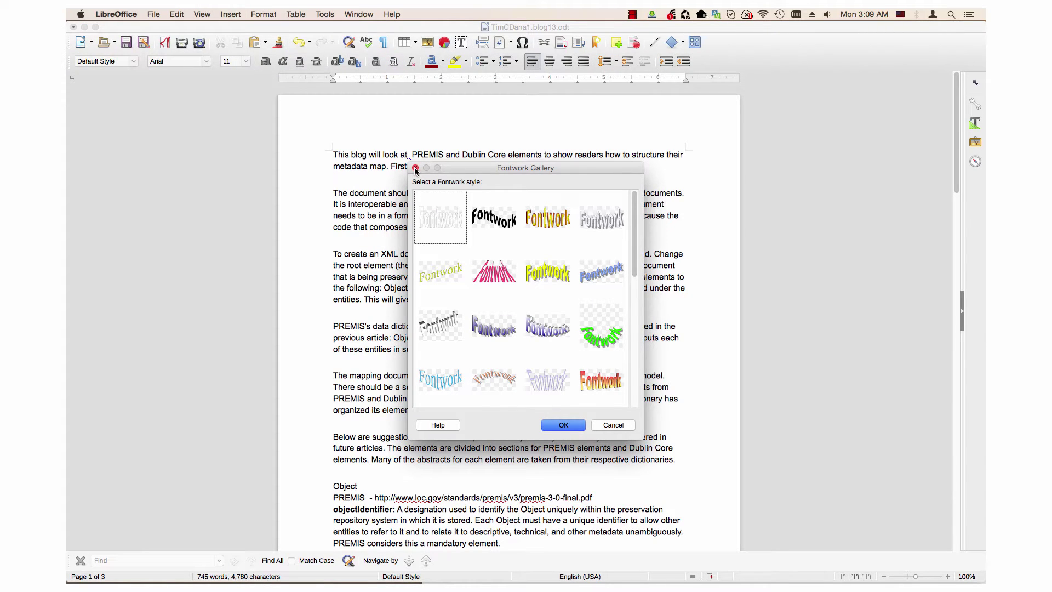
click(415, 169)
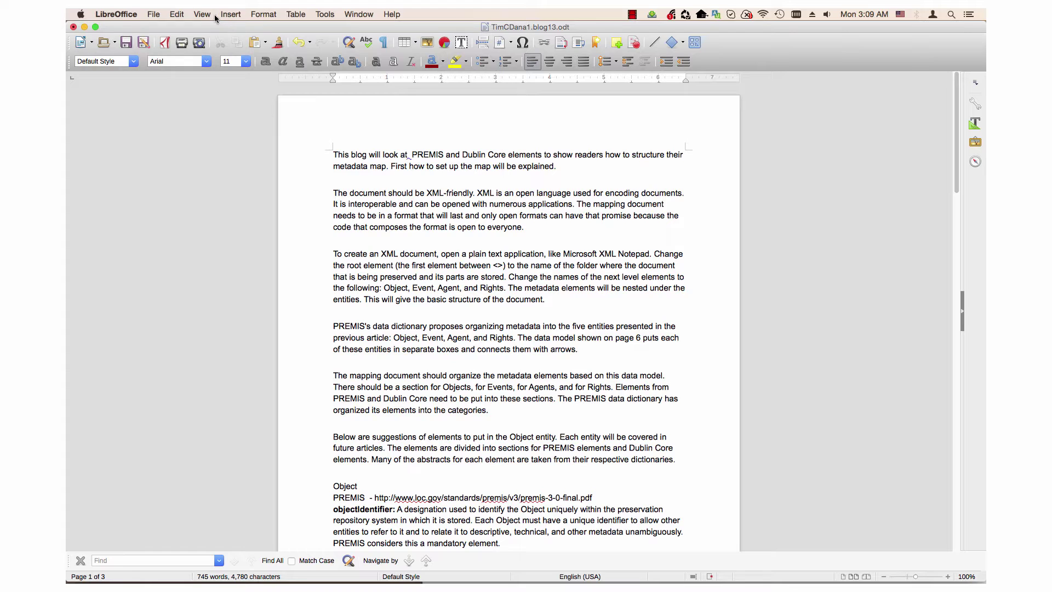
Step: Open the Clip Art Gallery, close it, then reopen it beside the document
click(230, 14)
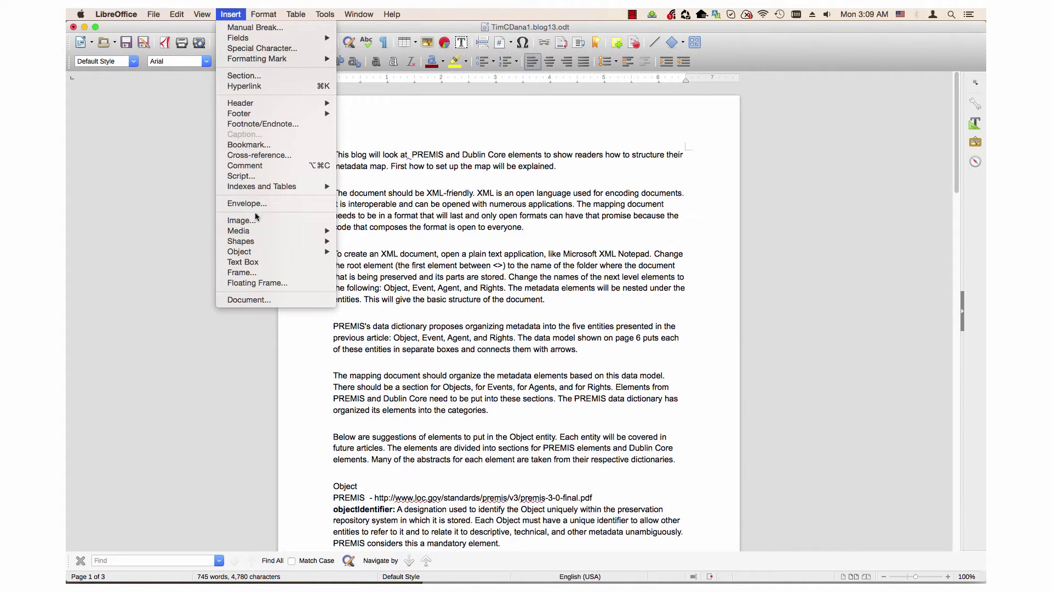
mouse_move(238, 231)
click(374, 230)
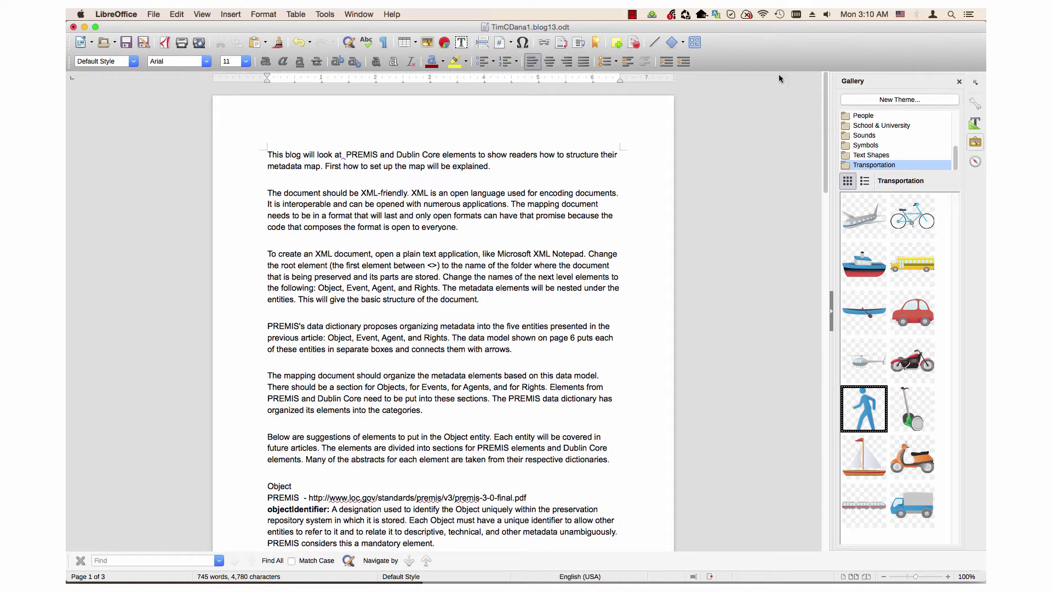
click(959, 80)
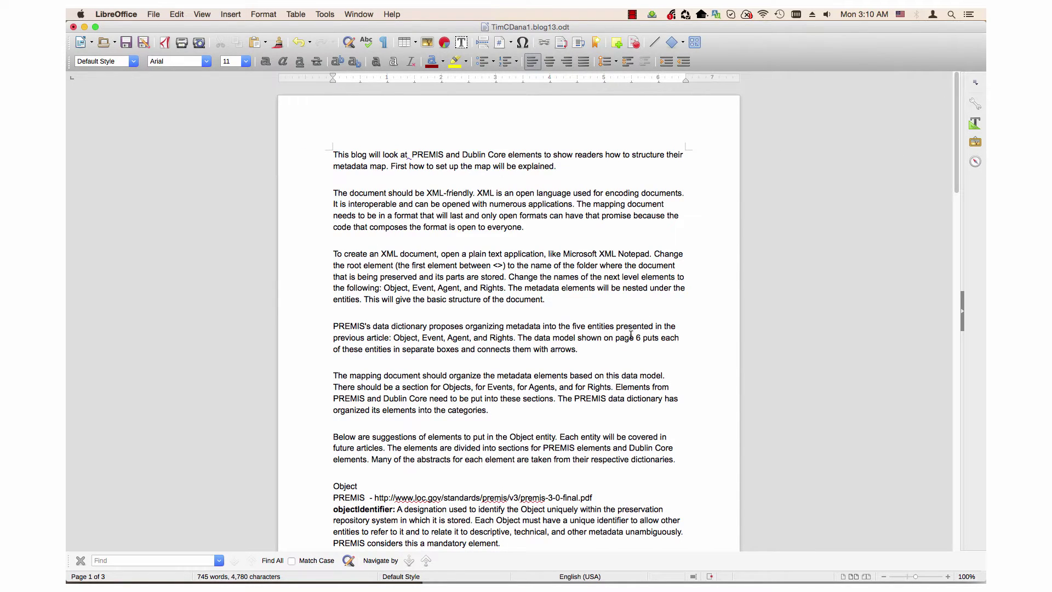
click(231, 14)
mouse_move(238, 231)
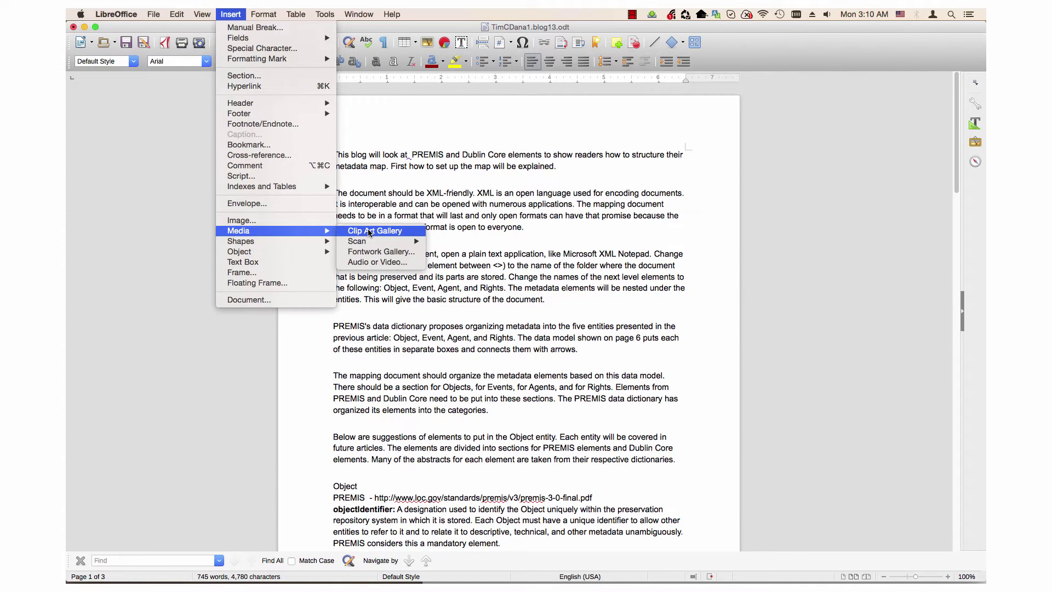
click(370, 232)
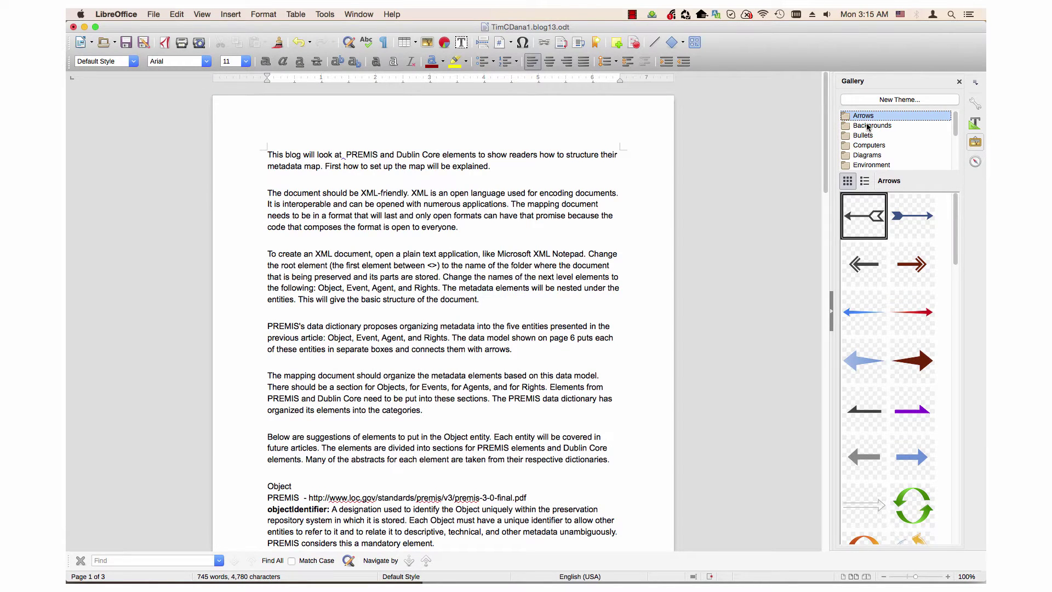
click(869, 126)
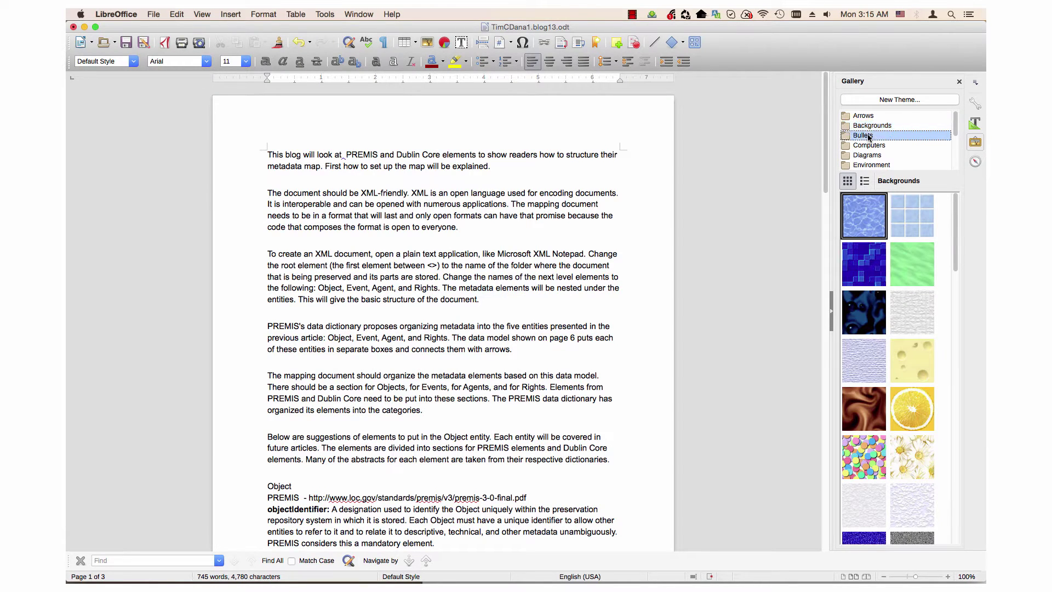
click(868, 136)
click(870, 146)
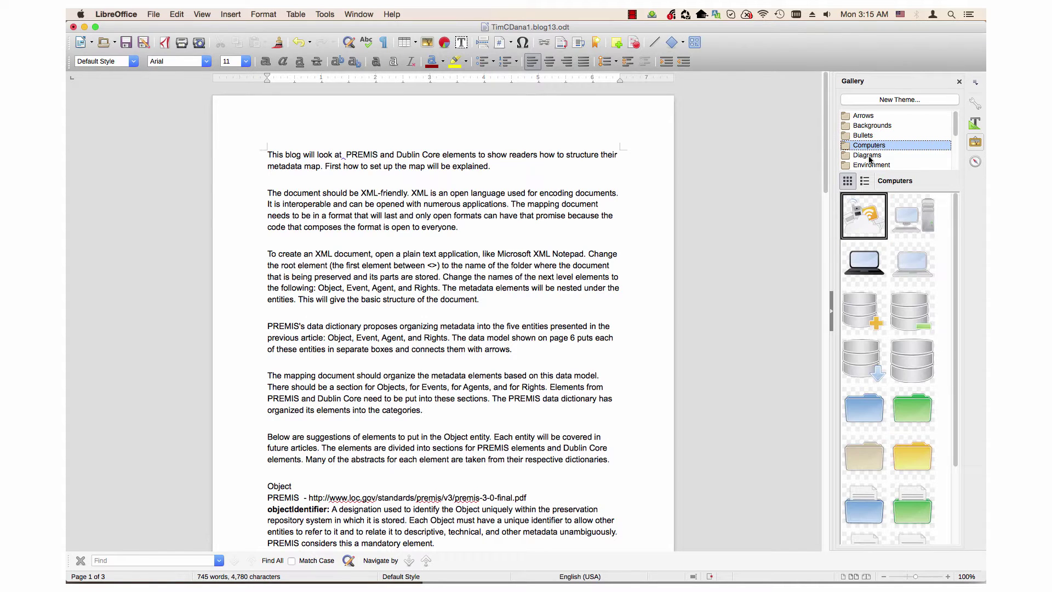
click(870, 155)
click(872, 165)
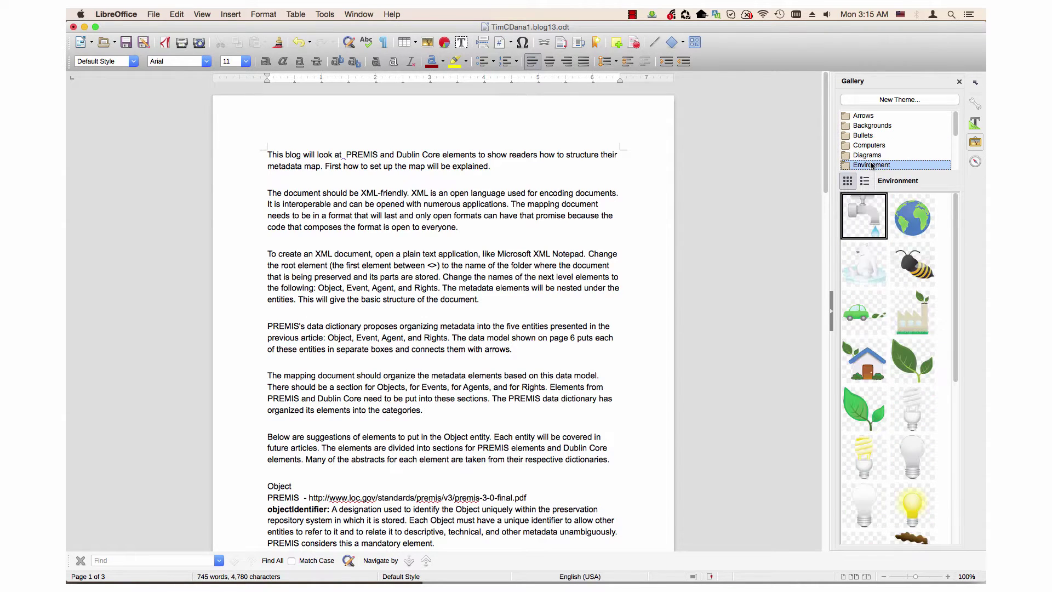
click(870, 166)
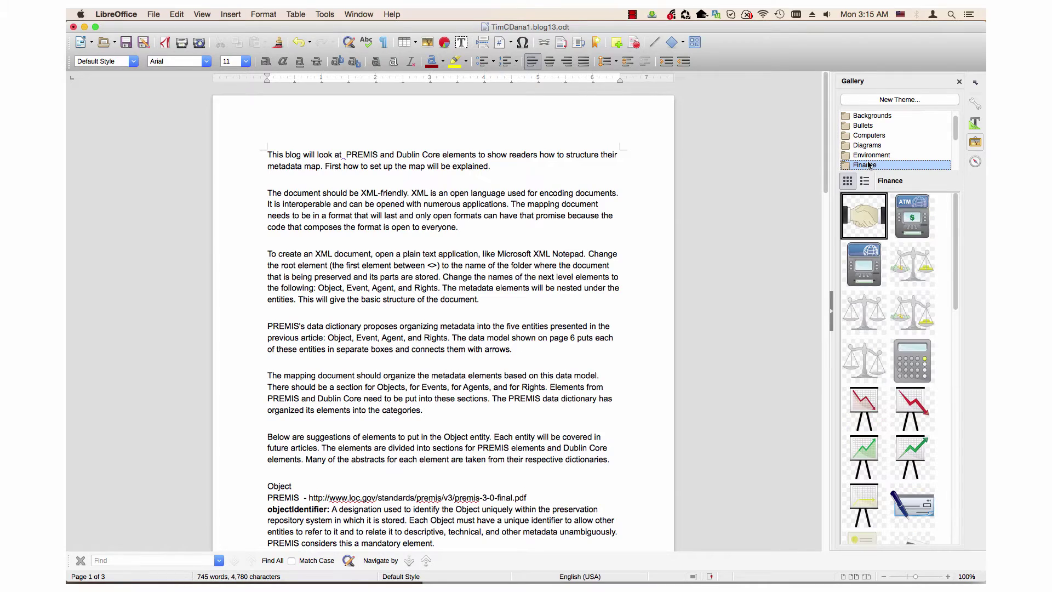
click(870, 166)
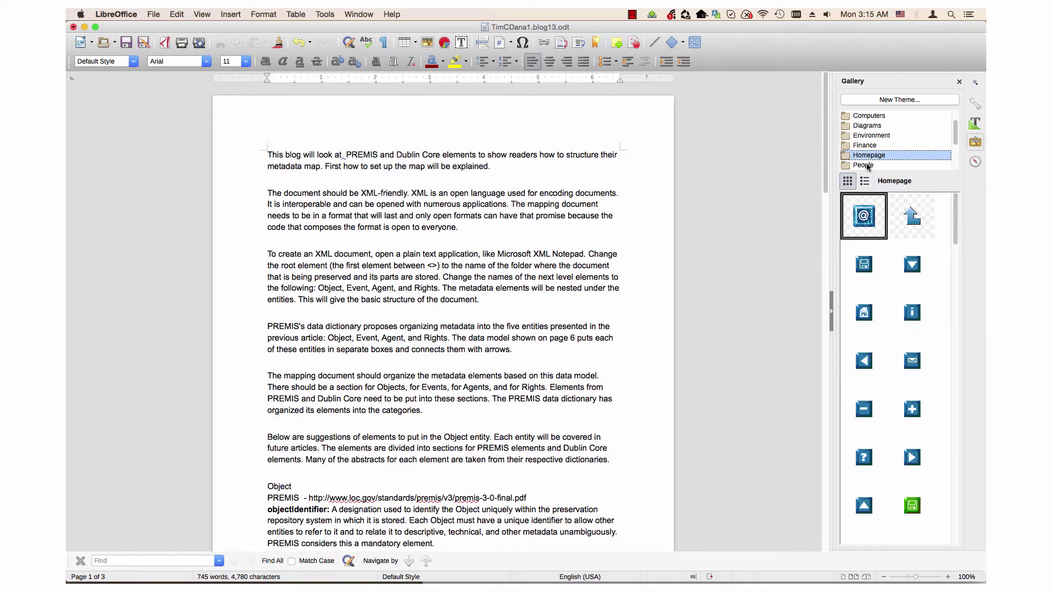
click(866, 166)
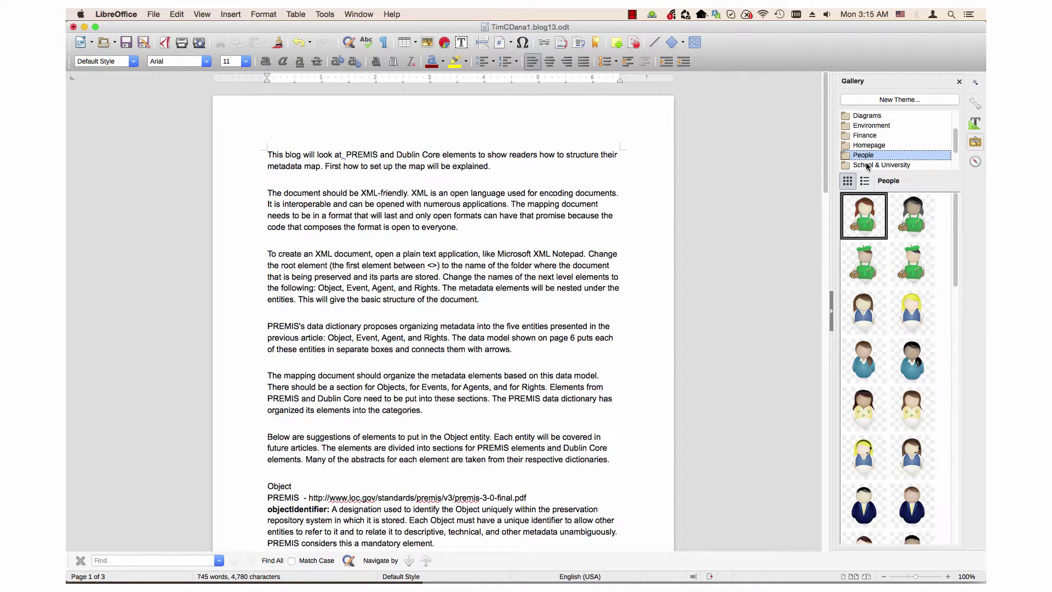
click(868, 165)
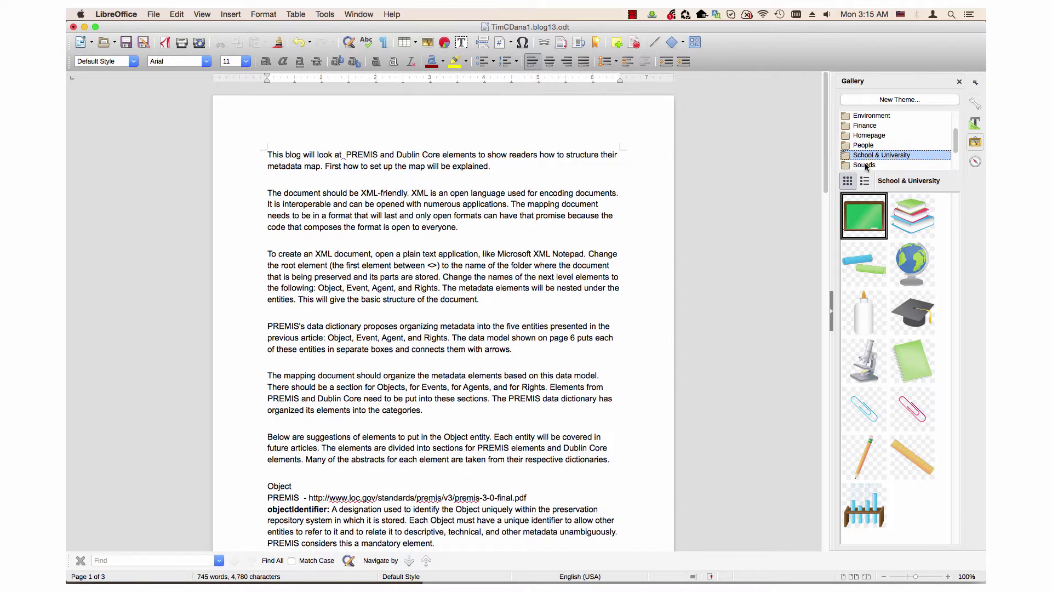
click(865, 165)
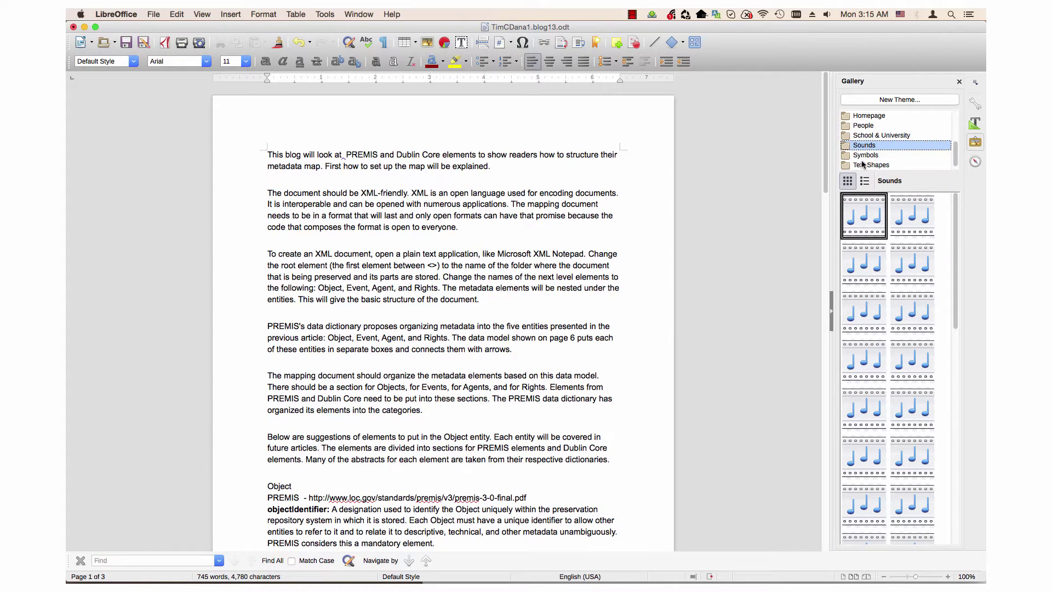
click(863, 155)
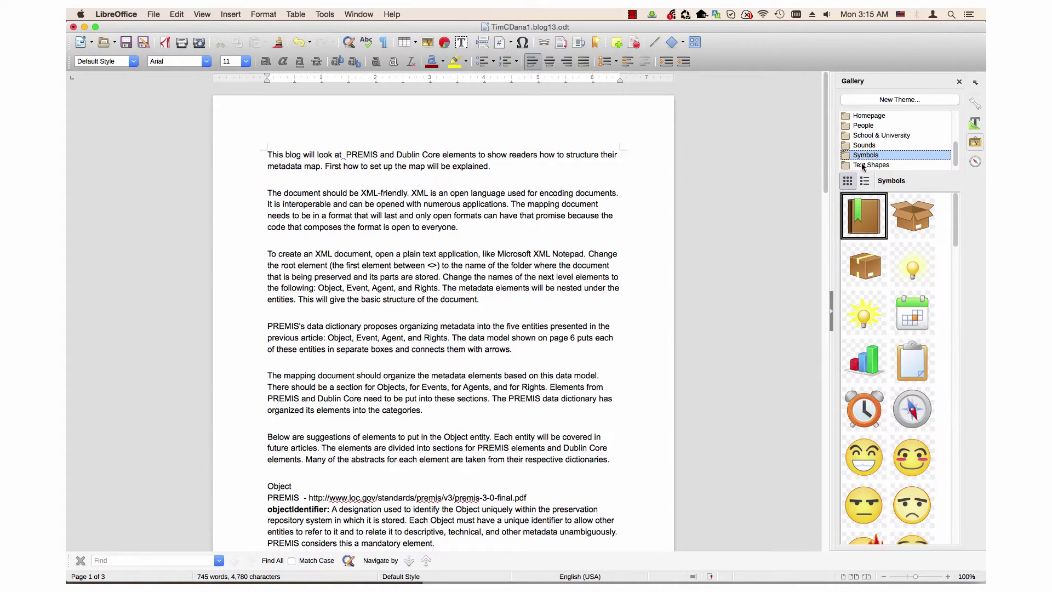
click(862, 166)
click(863, 166)
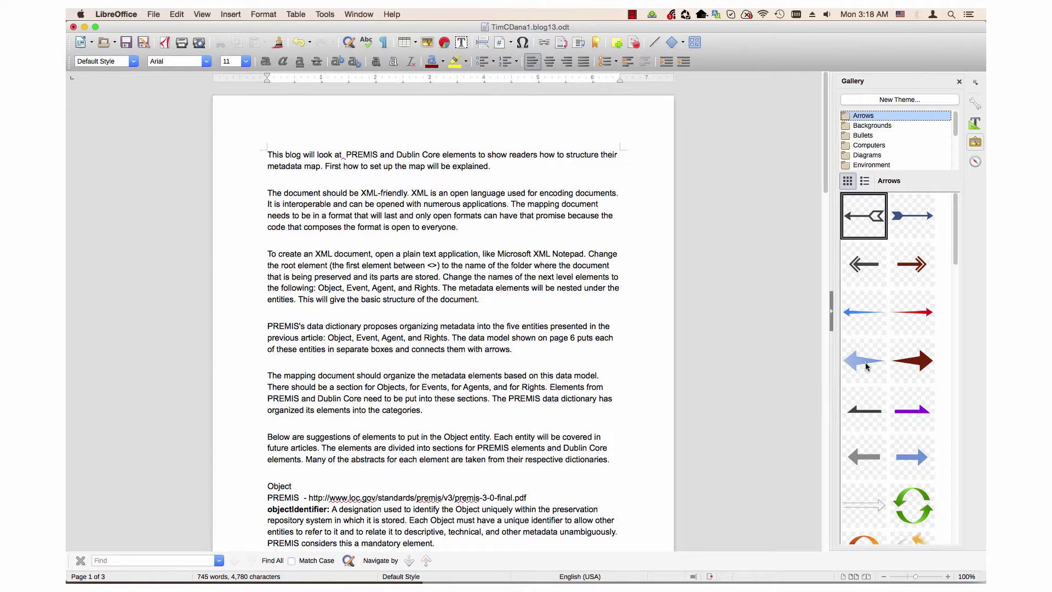
Step: Place the light-blue arrow, replace it with green circular arrows, and move those into paragraph five
drag(865, 364, 434, 326)
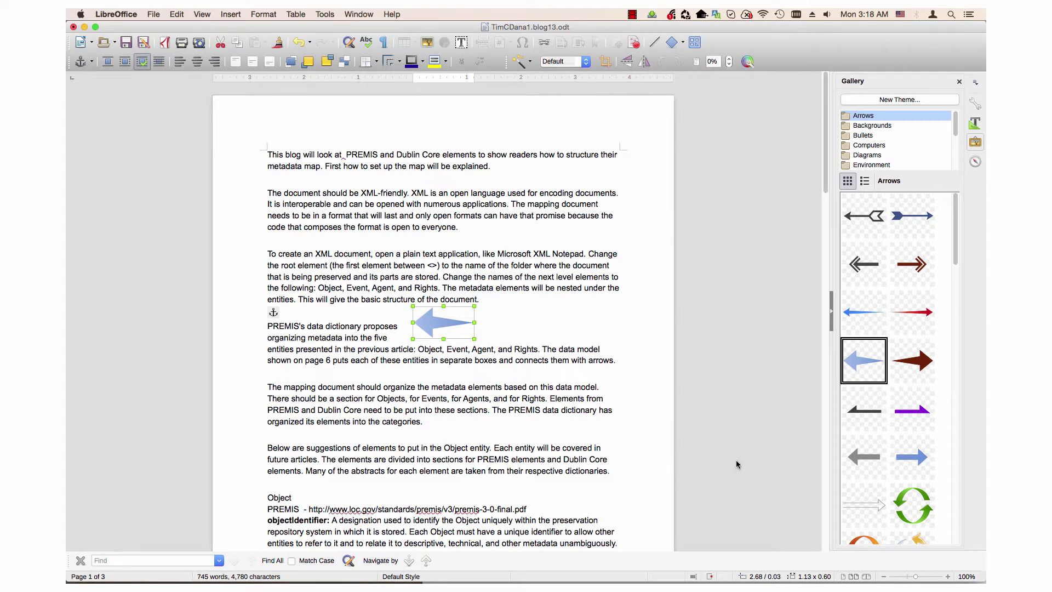
scroll(893, 475, down, 1)
right_click(904, 465)
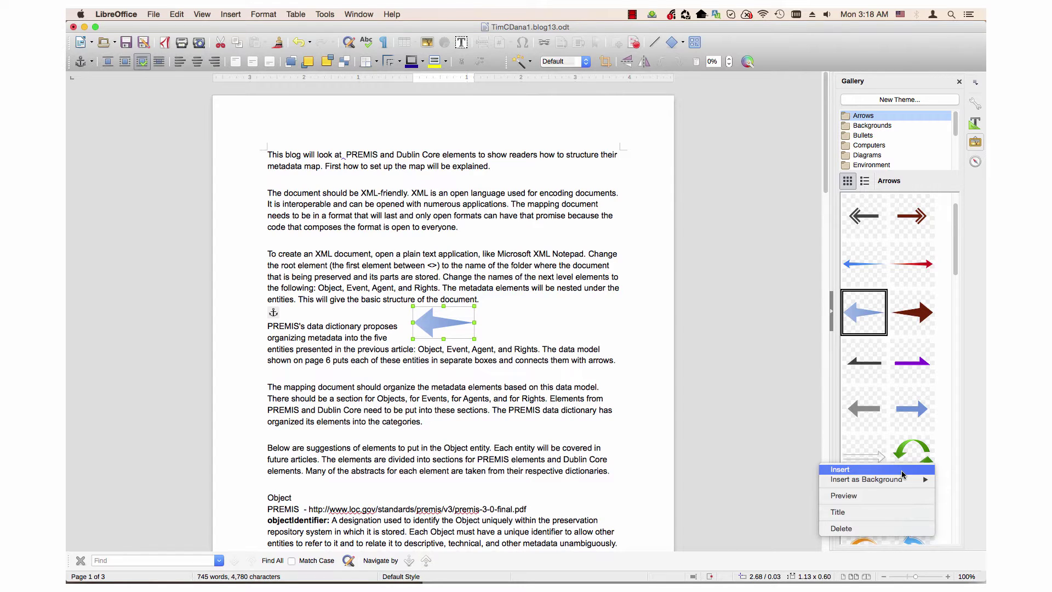
click(903, 470)
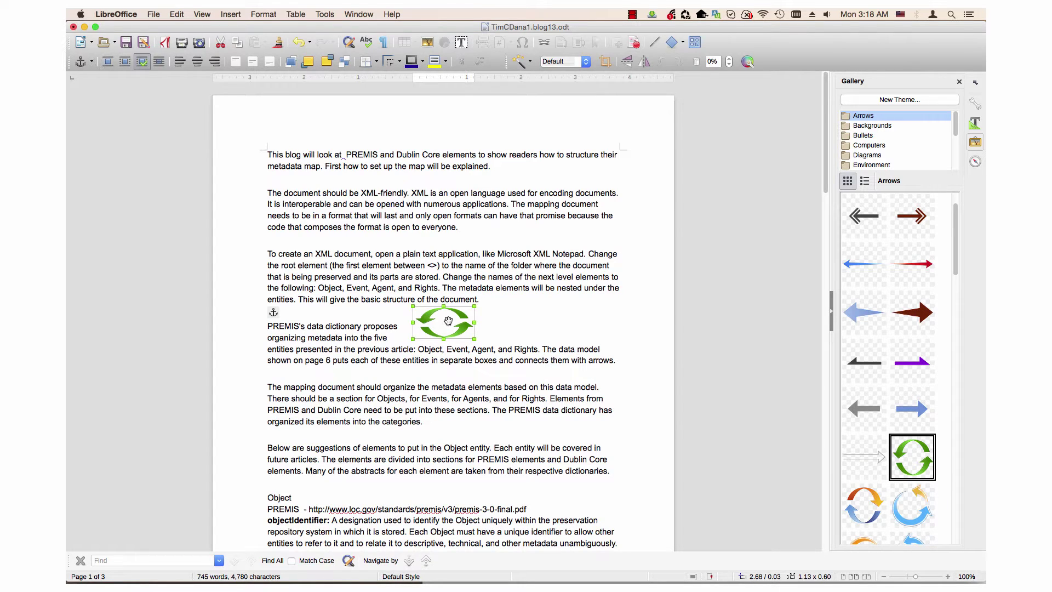
drag(447, 320, 446, 381)
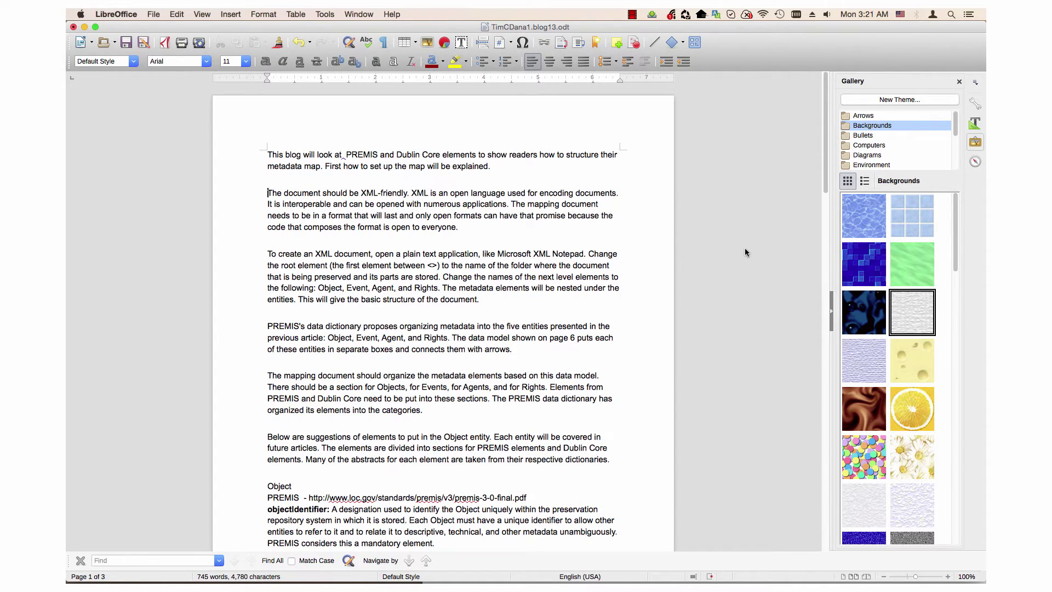
Step: Give paragraphs two, three and four pale grey, daisy and fluffy-grey texture backgrounds
right_click(916, 302)
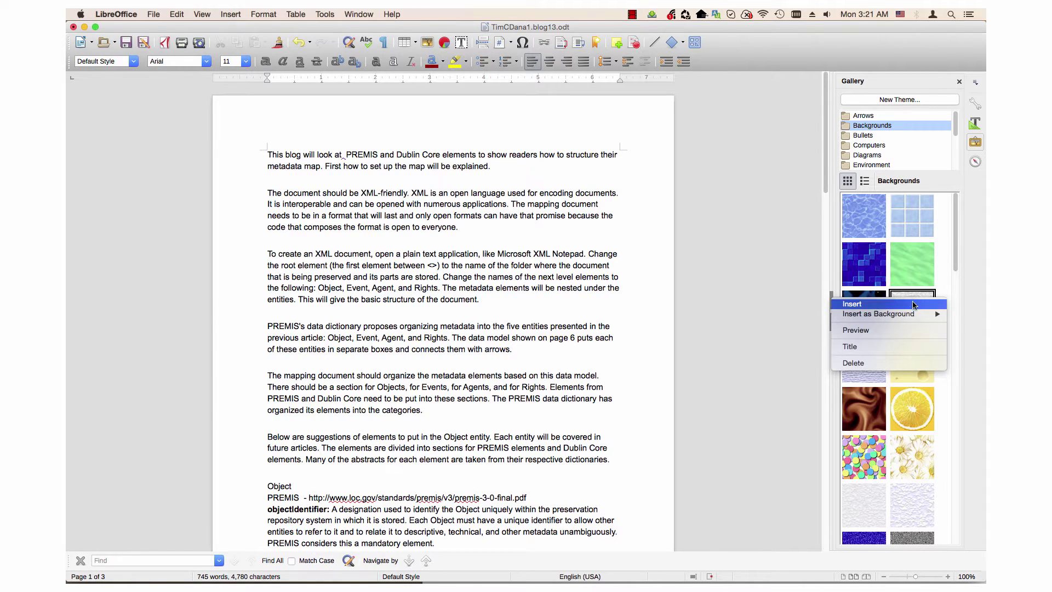
mouse_move(878, 314)
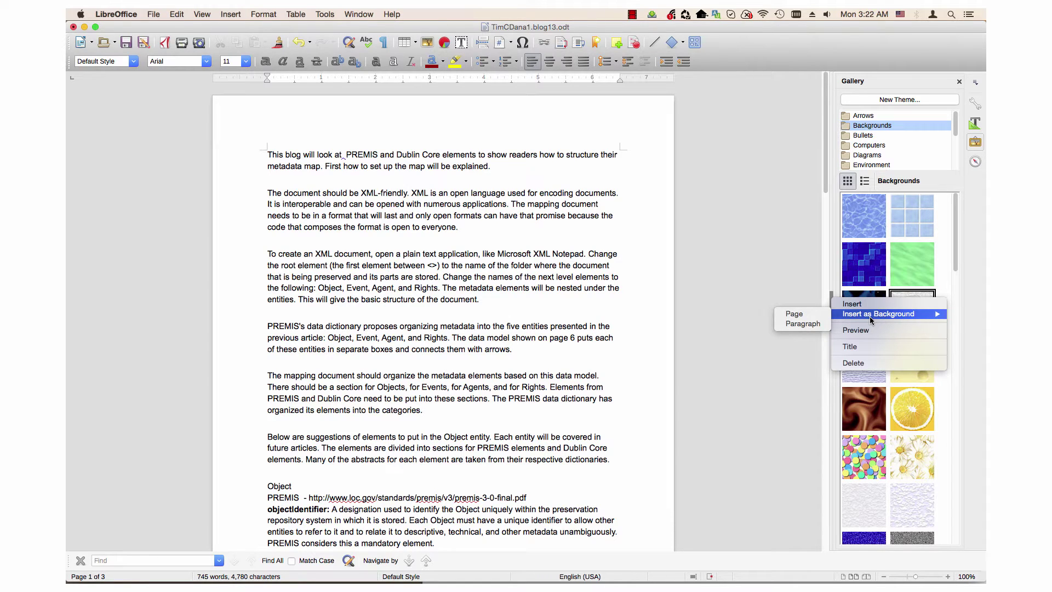
click(803, 323)
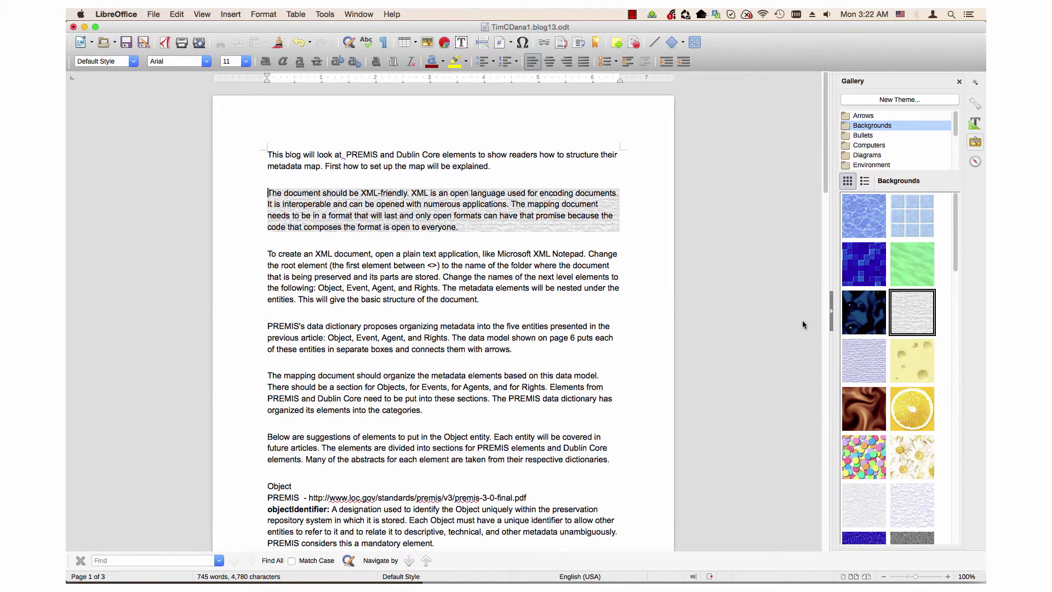
right_click(386, 278)
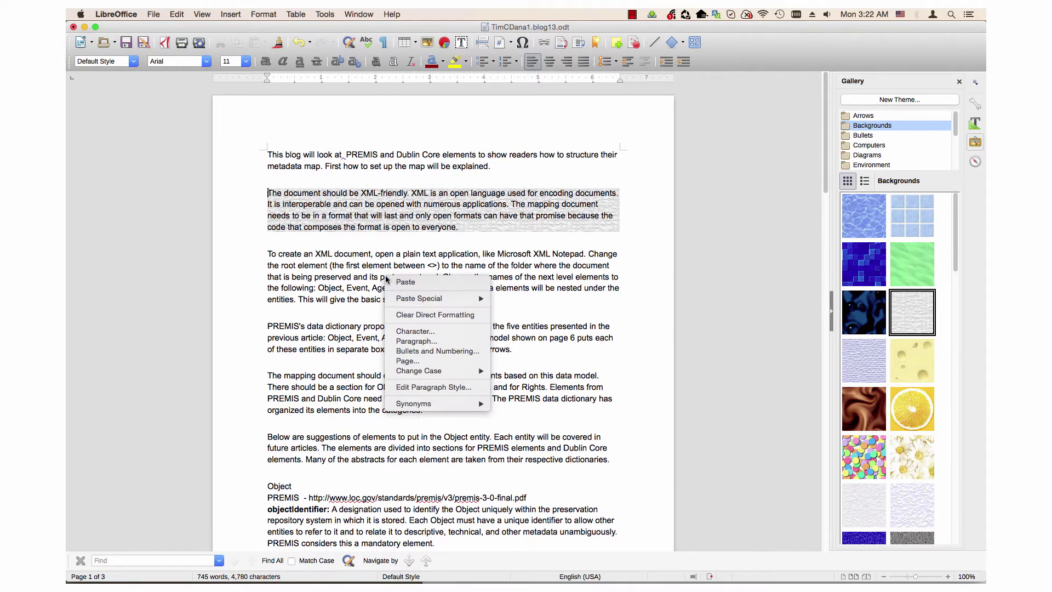
right_click(904, 451)
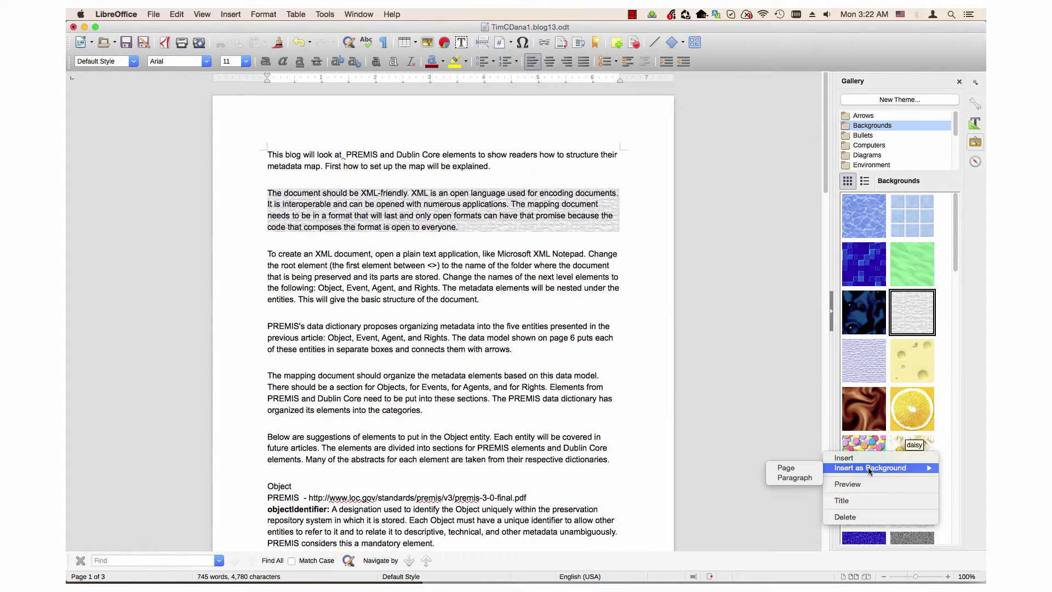
click(794, 478)
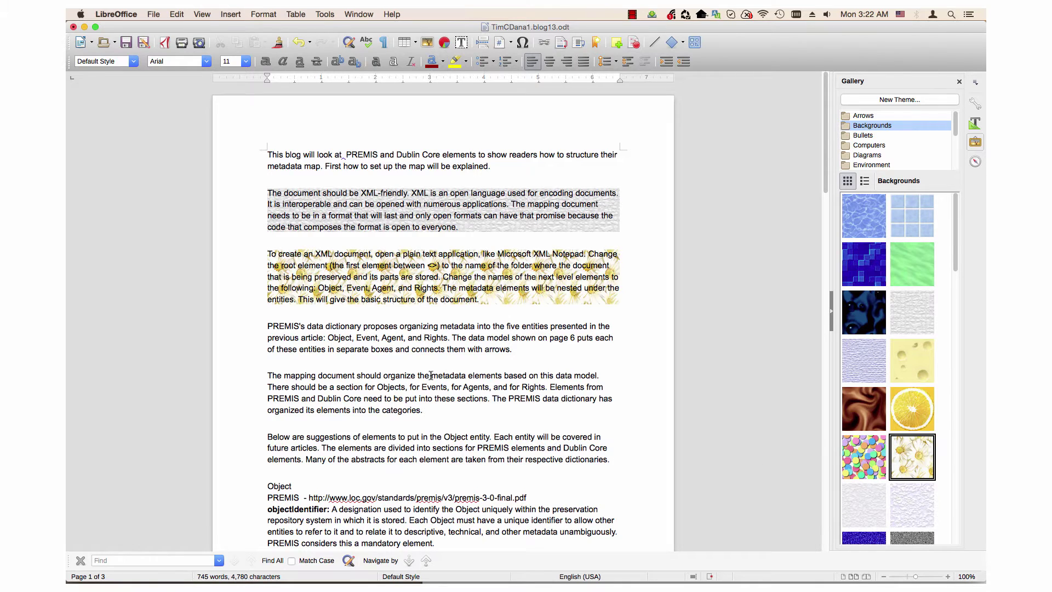
right_click(398, 331)
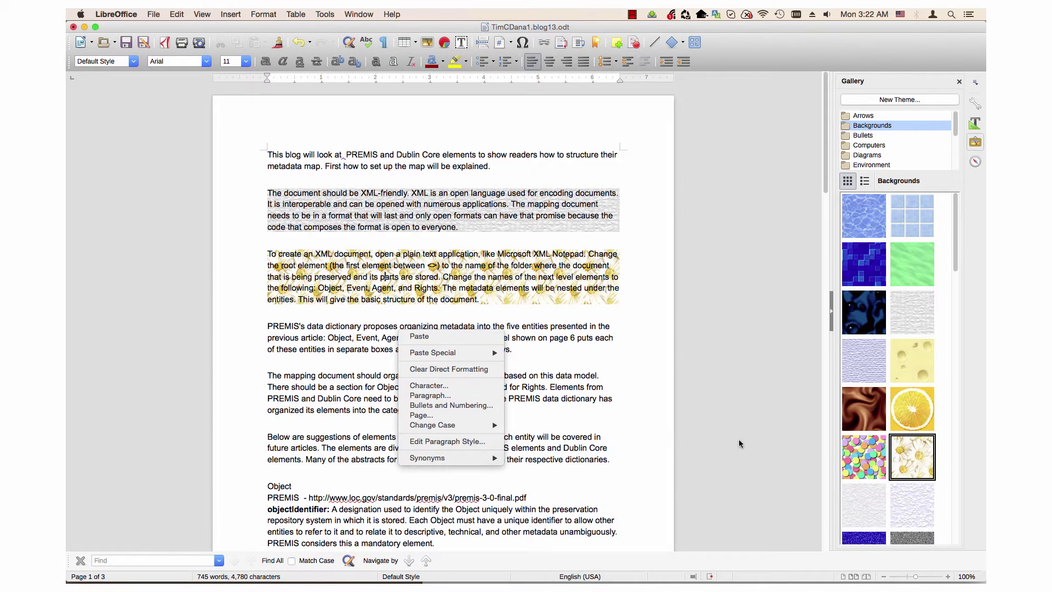
right_click(848, 499)
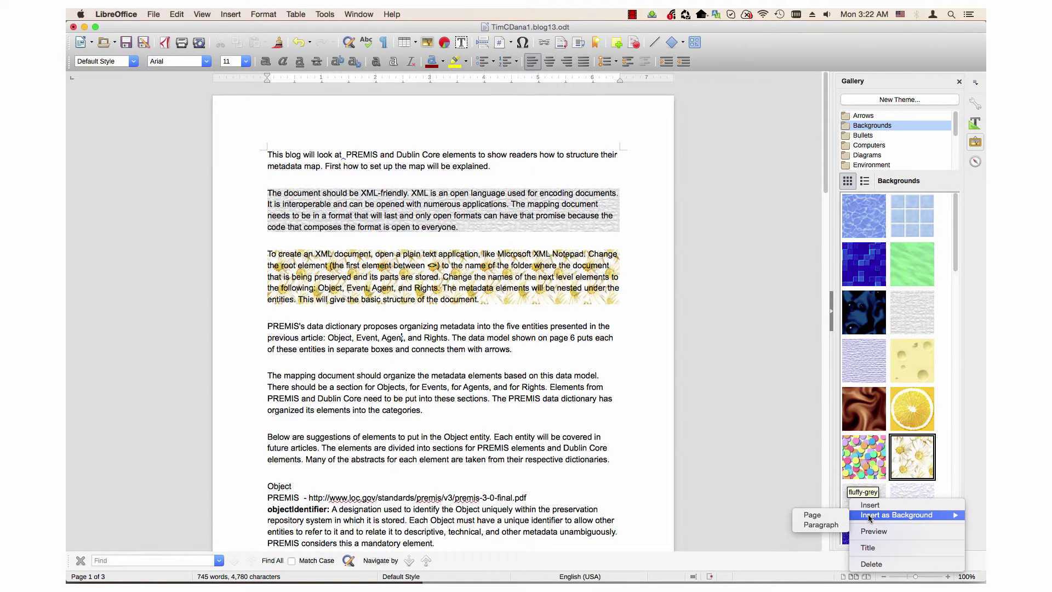
click(833, 524)
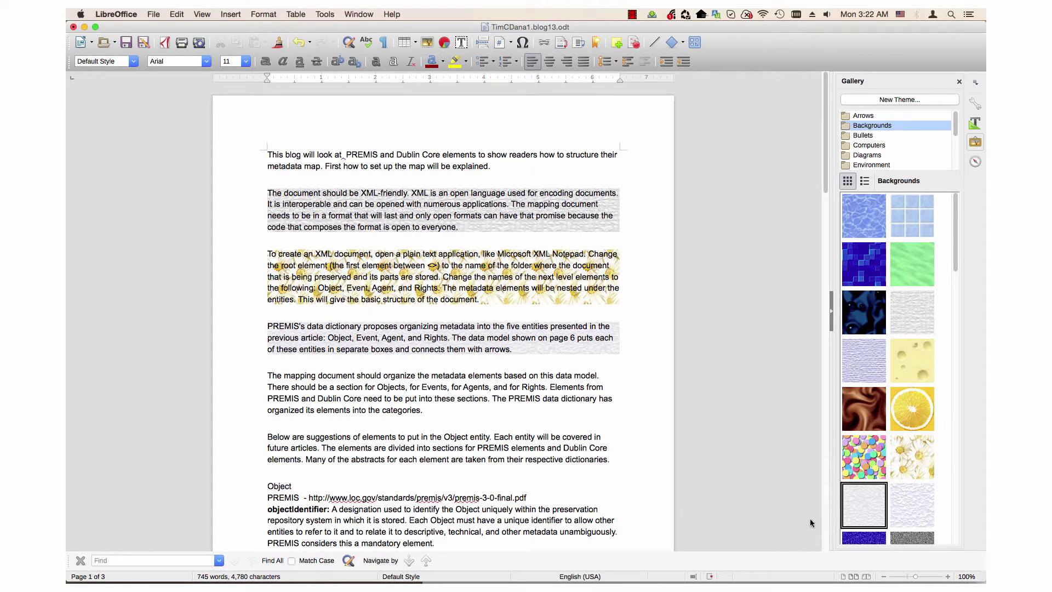
scroll(384, 420, down, 8)
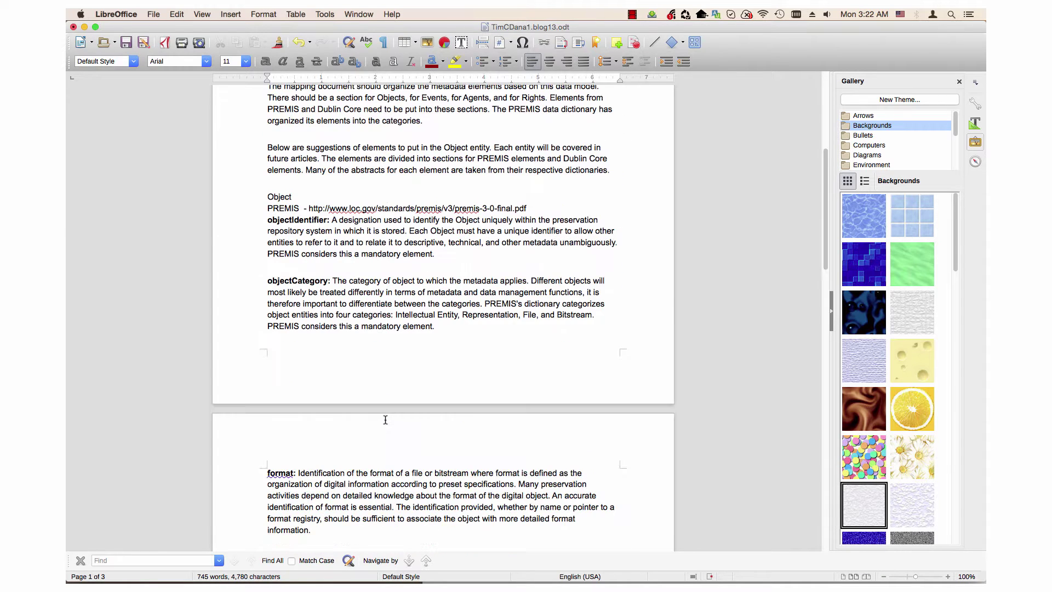
scroll(384, 420, down, 3)
Step: Apply the grey Backgrounds texture as a paragraph background
click(268, 415)
scroll(867, 468, down, 3)
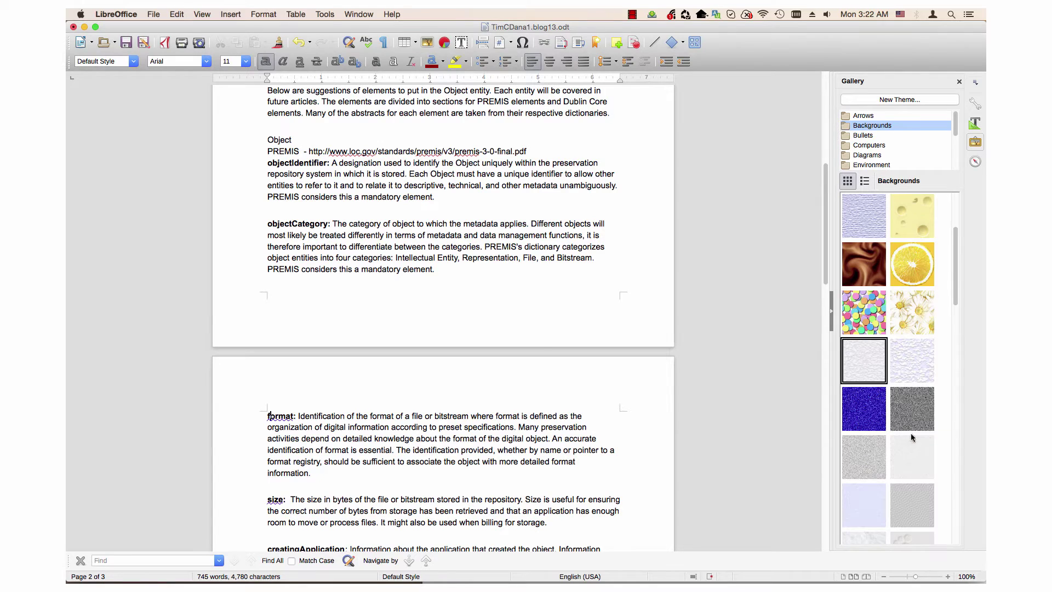
right_click(902, 410)
mouse_move(864, 426)
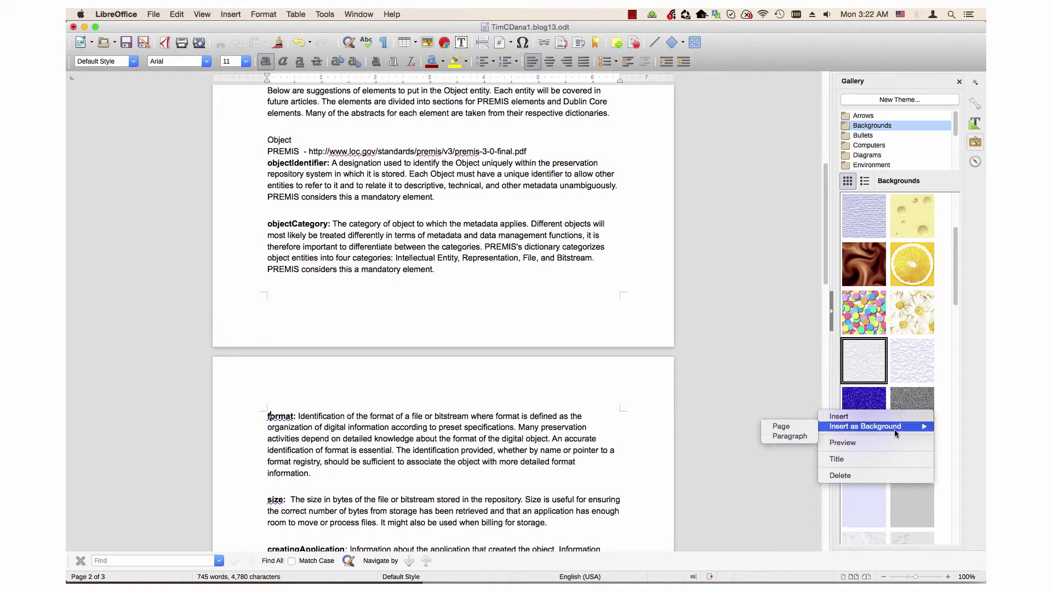
click(789, 435)
scroll(803, 426, up, 6)
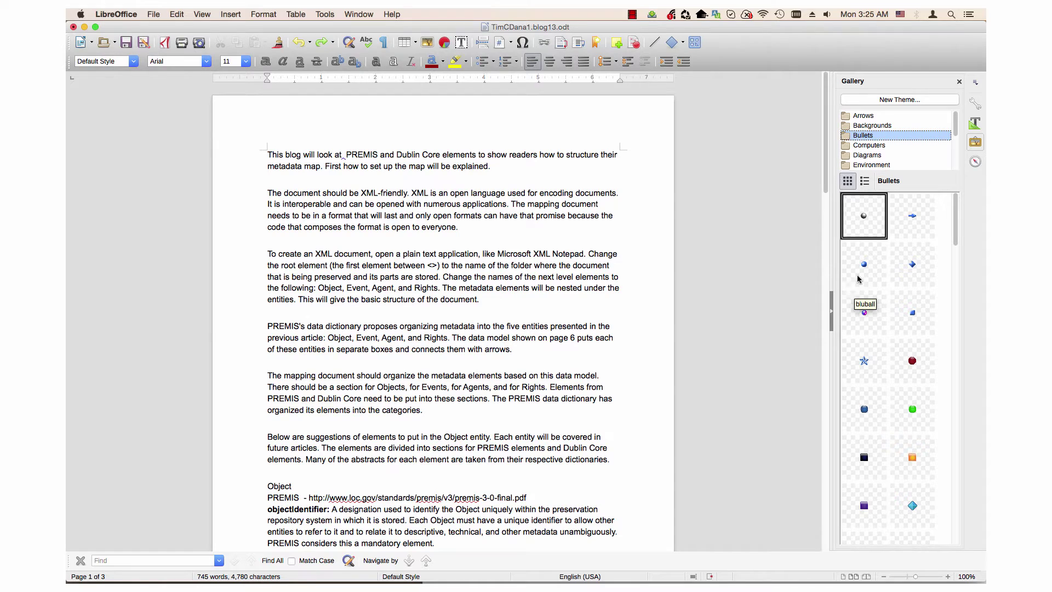
Step: Put the blue ball at the second paragraph's start, anchored as character, slightly enlarged
drag(864, 265, 220, 125)
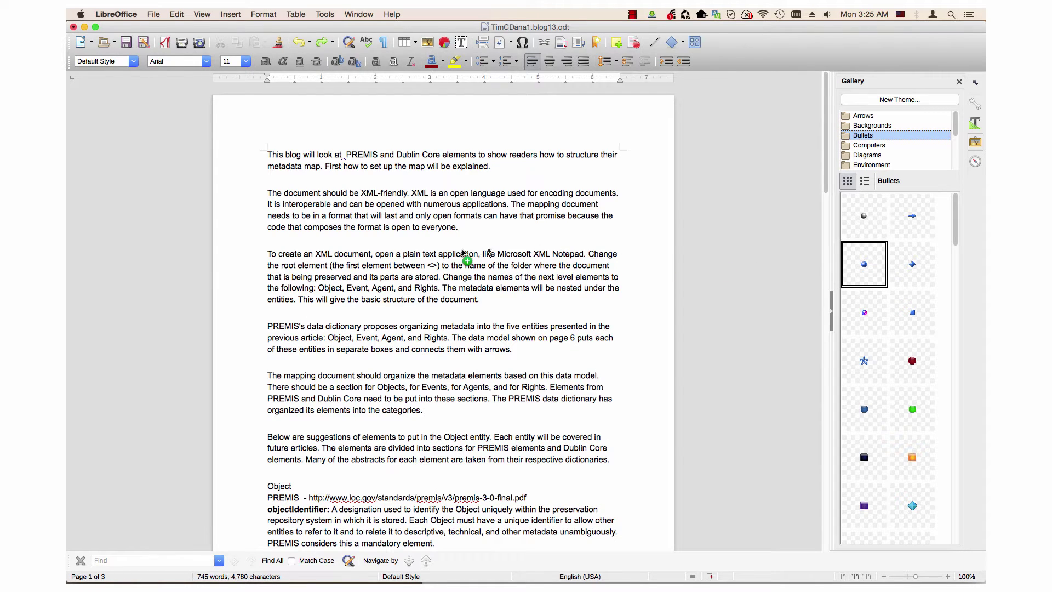
drag(219, 125, 269, 196)
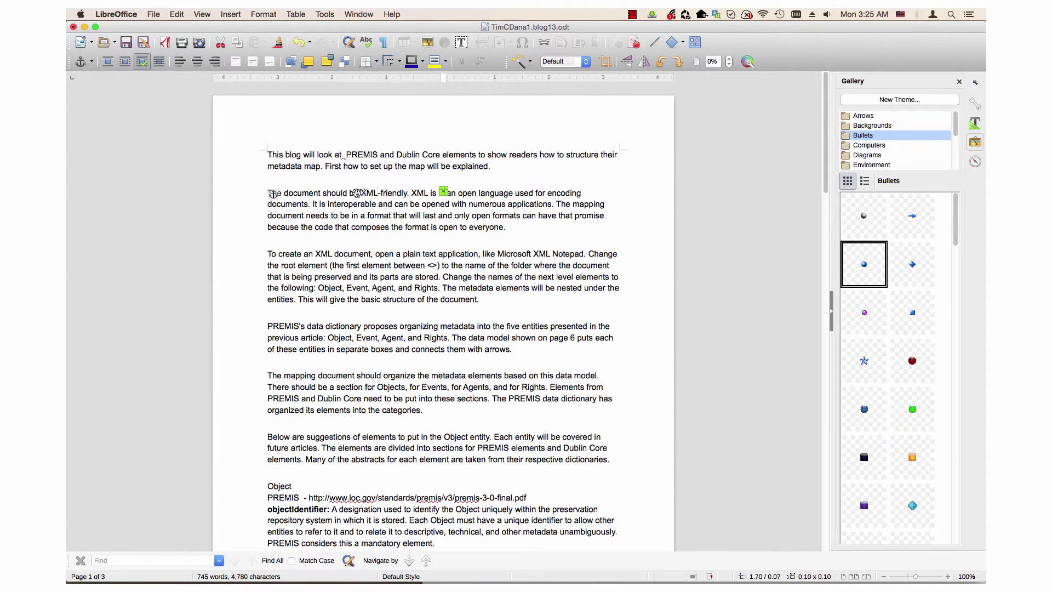
drag(445, 191, 268, 196)
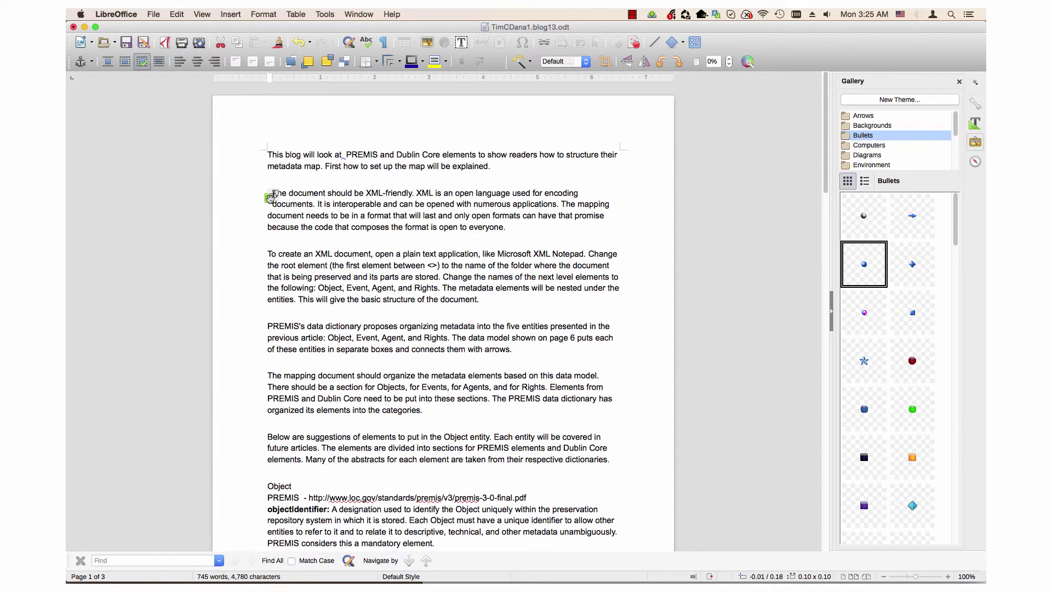
right_click(271, 196)
mouse_move(294, 303)
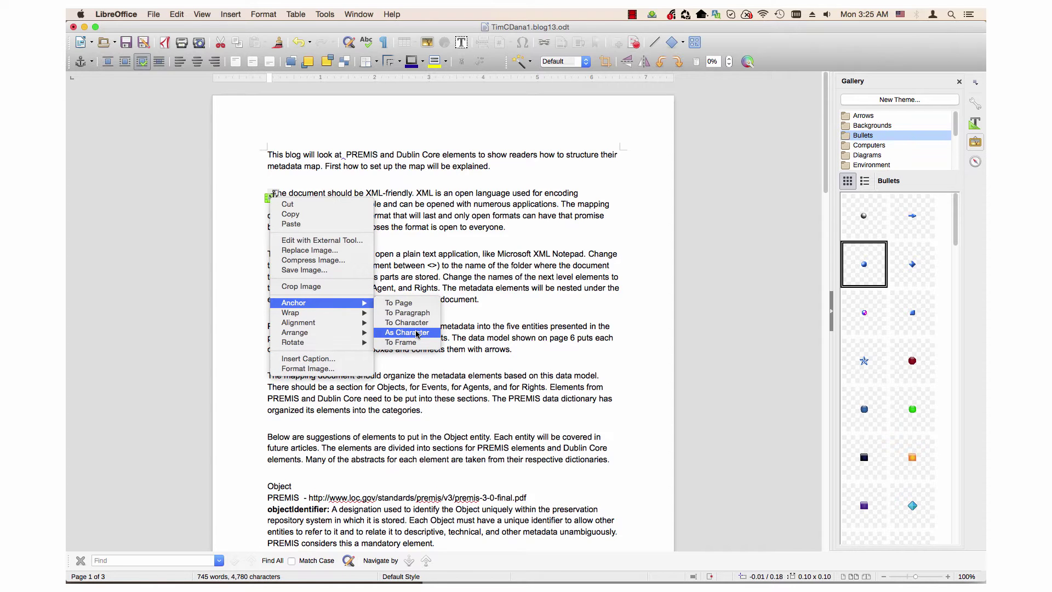
click(417, 334)
click(361, 228)
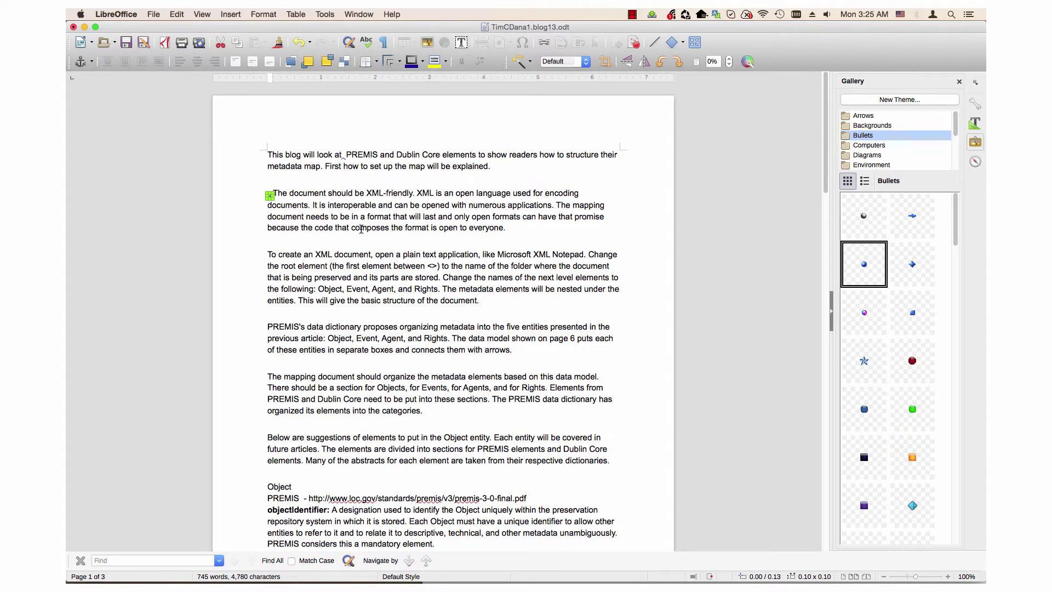
click(270, 194)
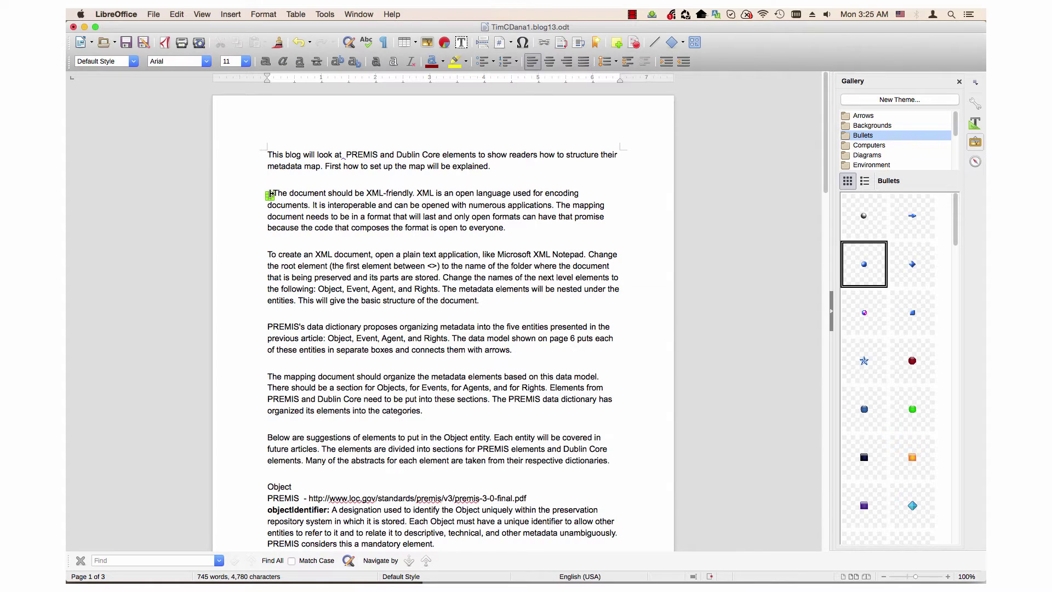
click(270, 194)
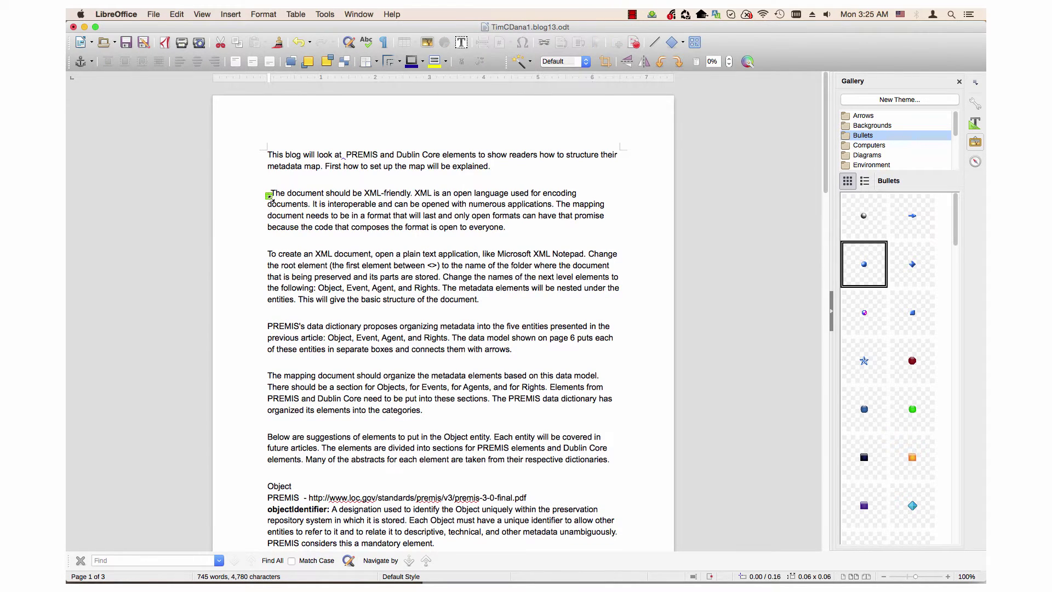
drag(269, 196, 276, 202)
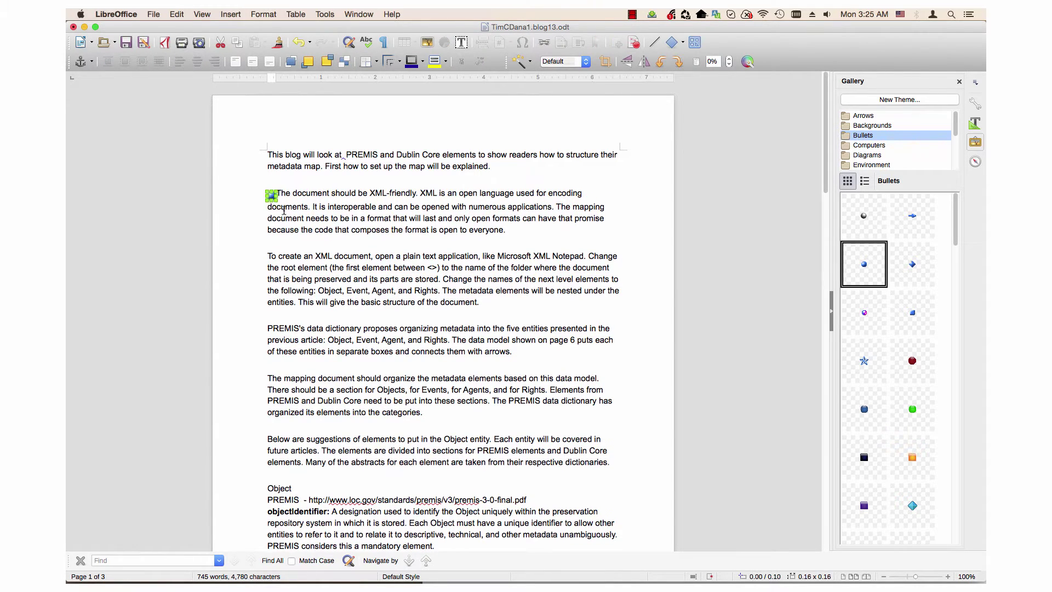
click(277, 204)
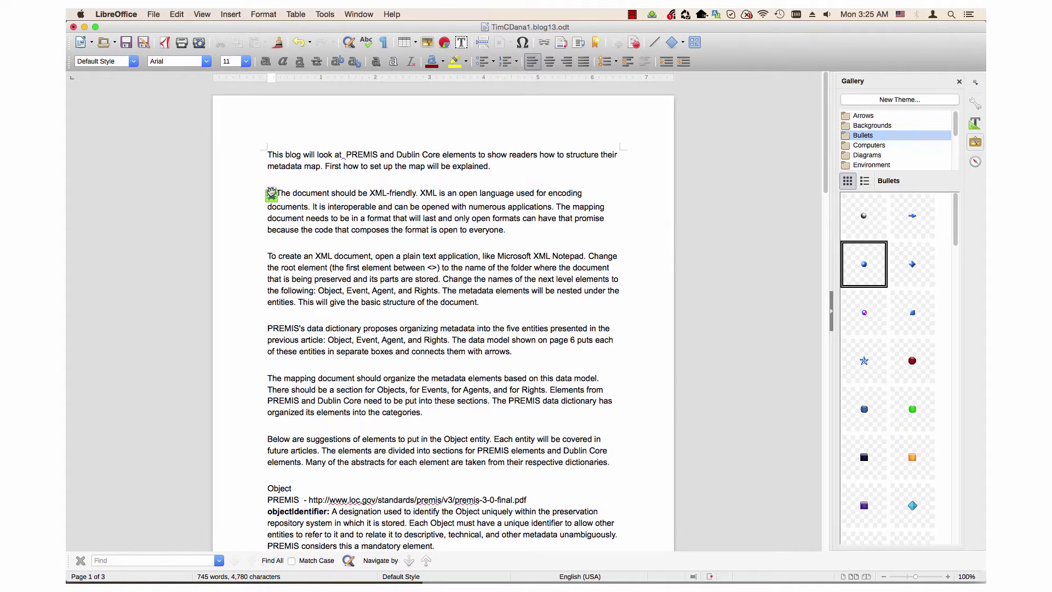
click(271, 194)
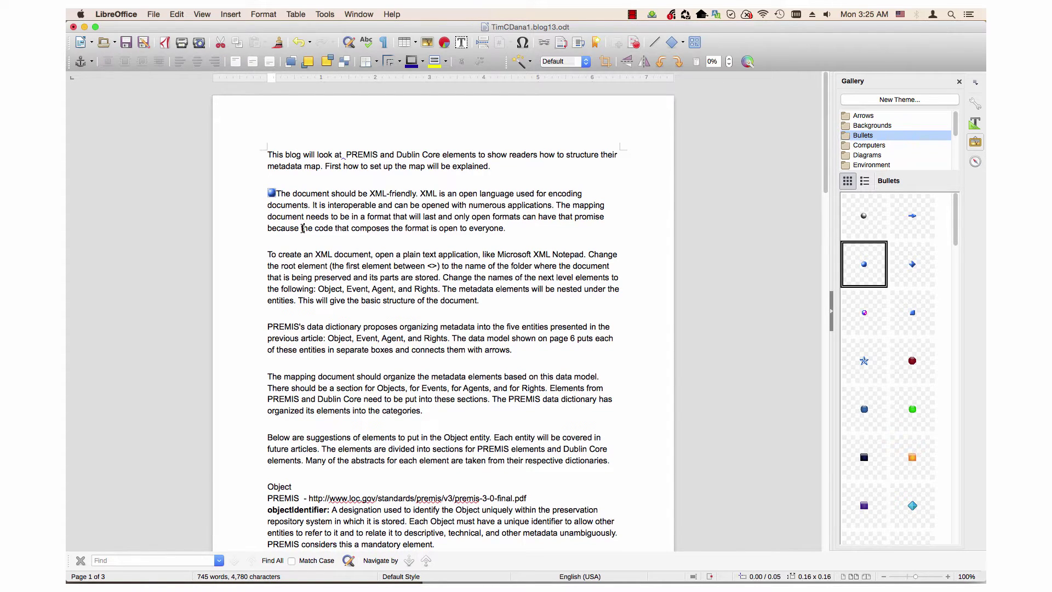
key(Escape)
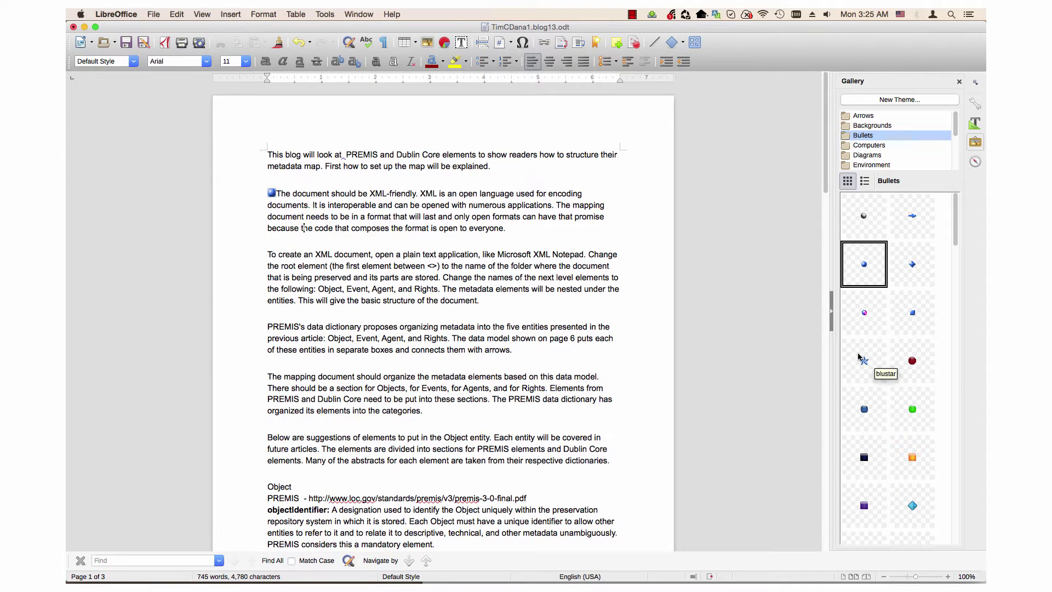
Step: Put the blue star at the third paragraph's start, anchored as character
mouse_move(863, 363)
mouse_down()
mouse_move(271, 258)
mouse_move(444, 254)
mouse_up()
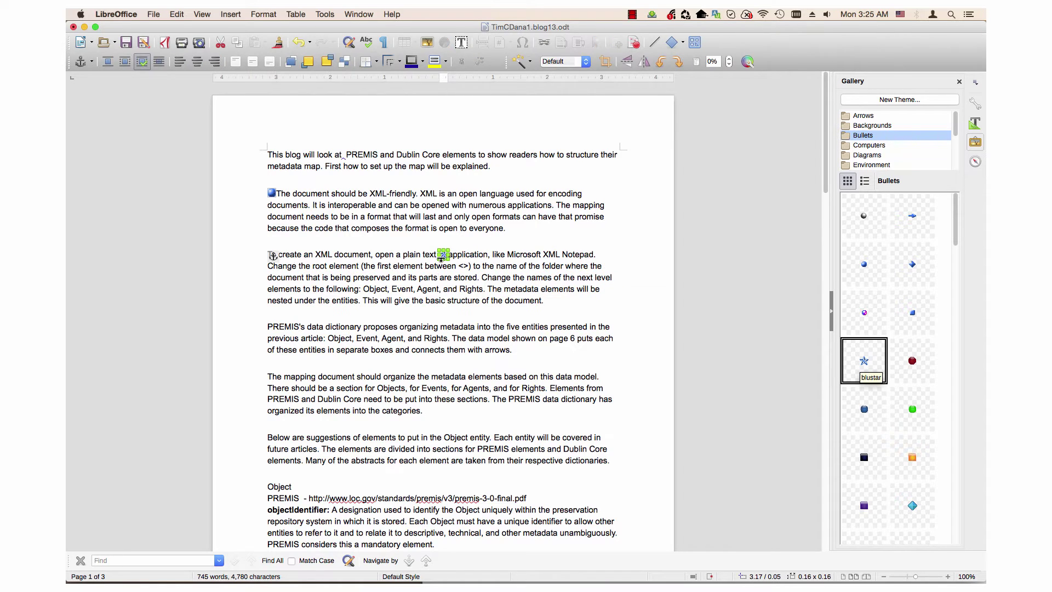
click(448, 261)
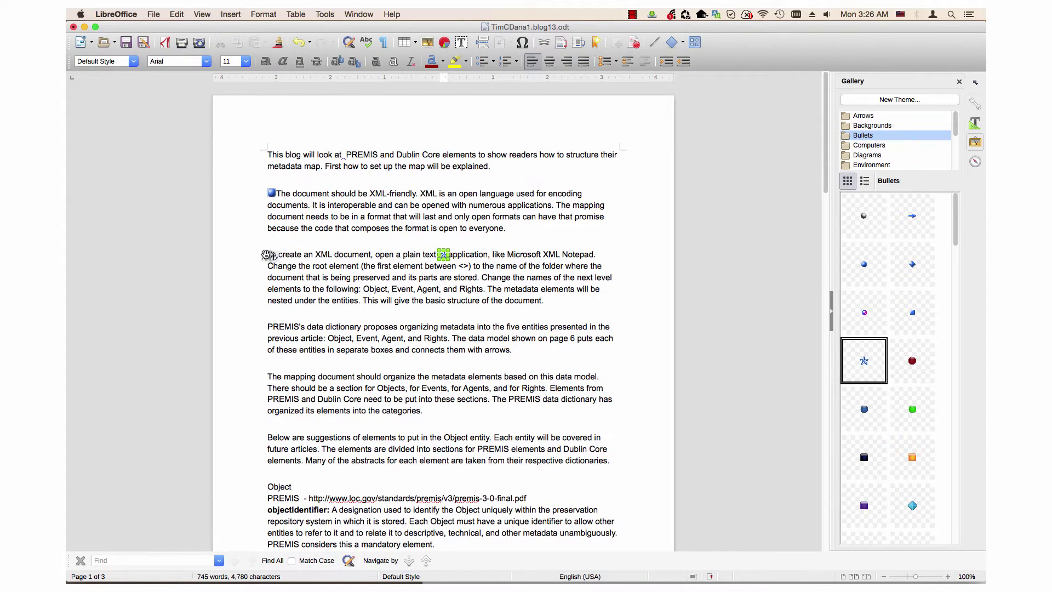
drag(444, 253, 266, 257)
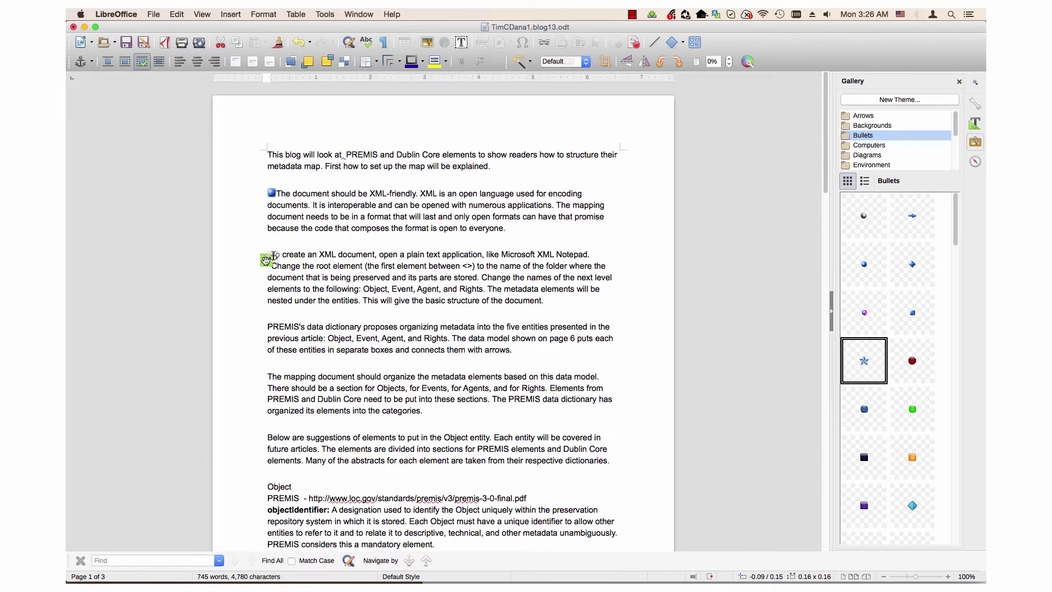
click(302, 264)
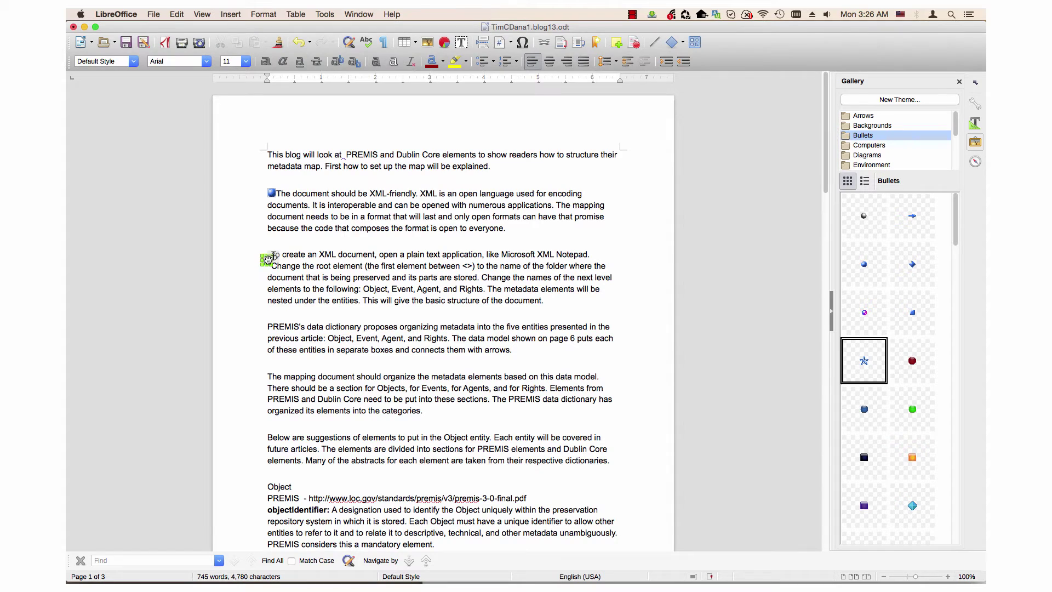
right_click(267, 259)
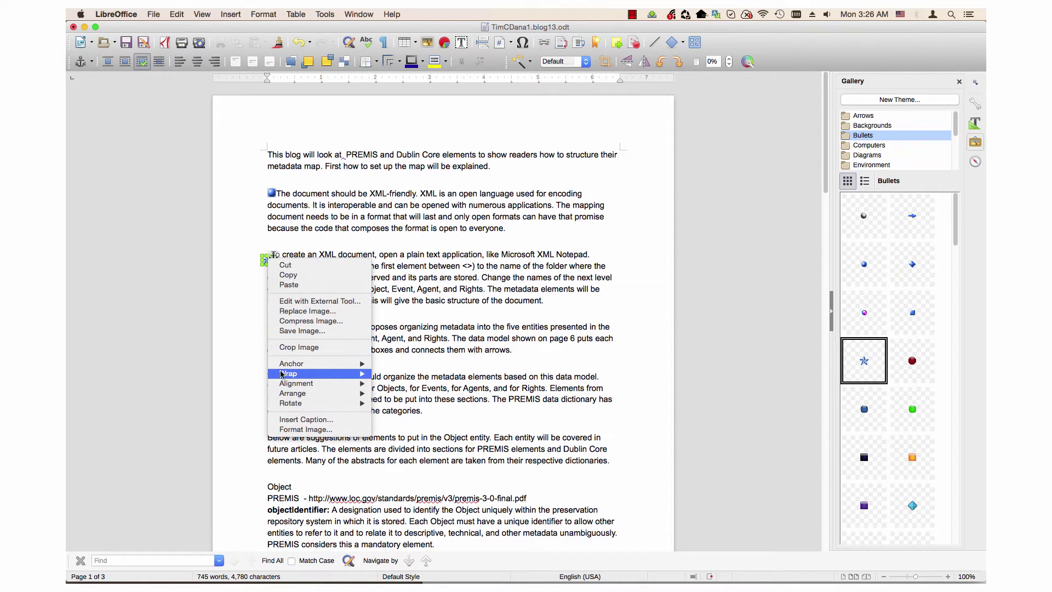
mouse_move(291, 363)
click(404, 393)
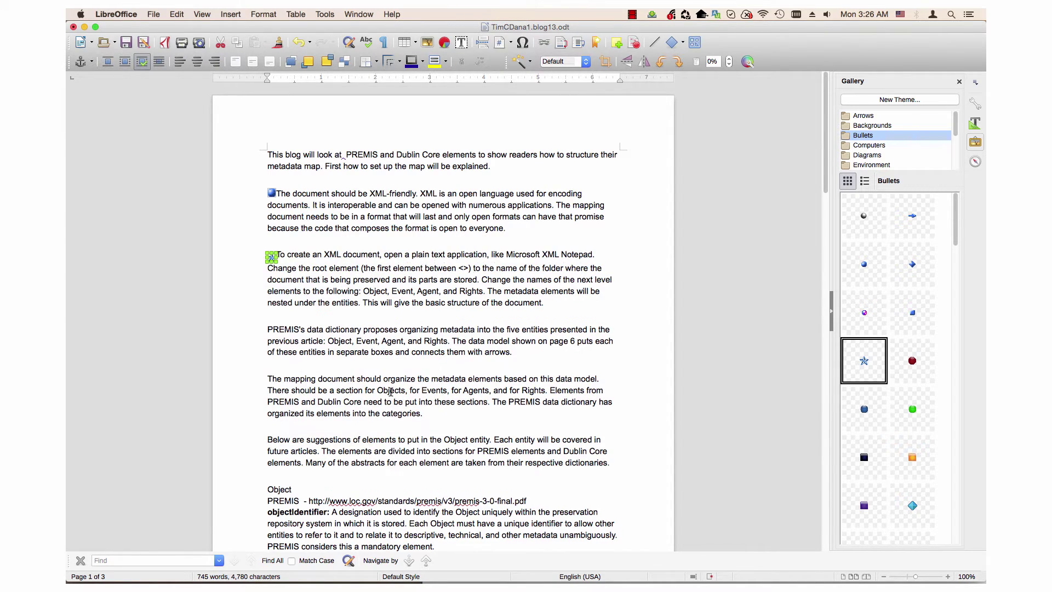
key(Escape)
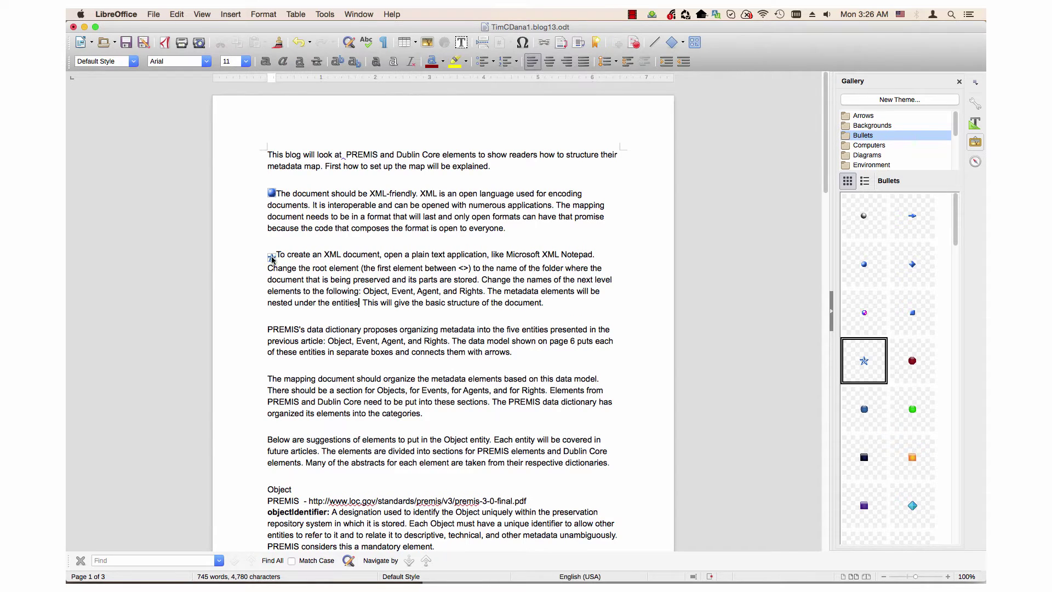
click(271, 256)
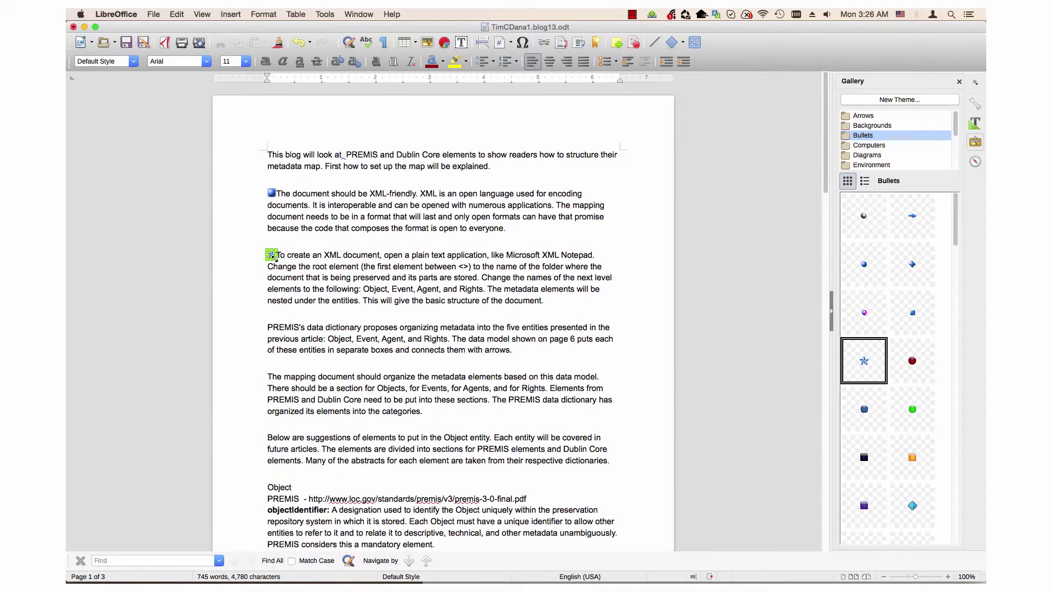
click(441, 362)
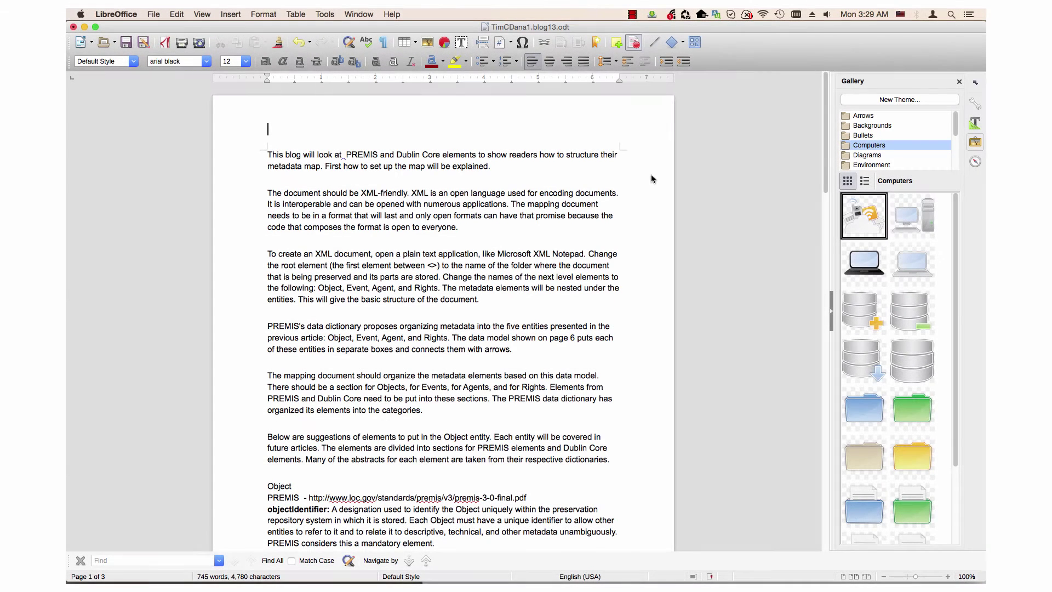
Step: Insert the Computers laptop image into the third paragraph and shrink it twice
click(861, 261)
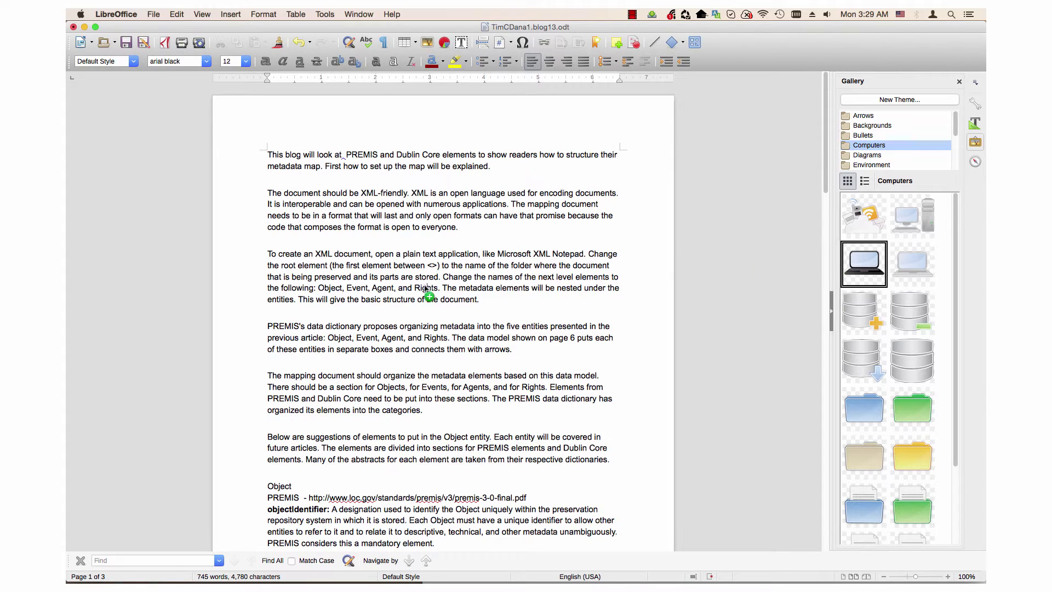
drag(861, 262, 428, 296)
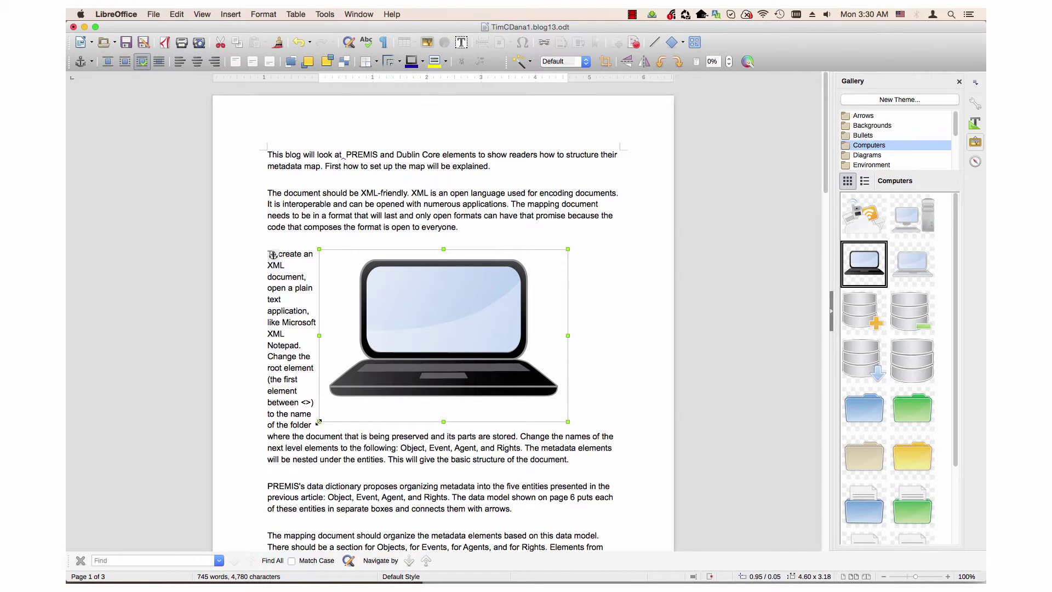
drag(319, 423, 376, 358)
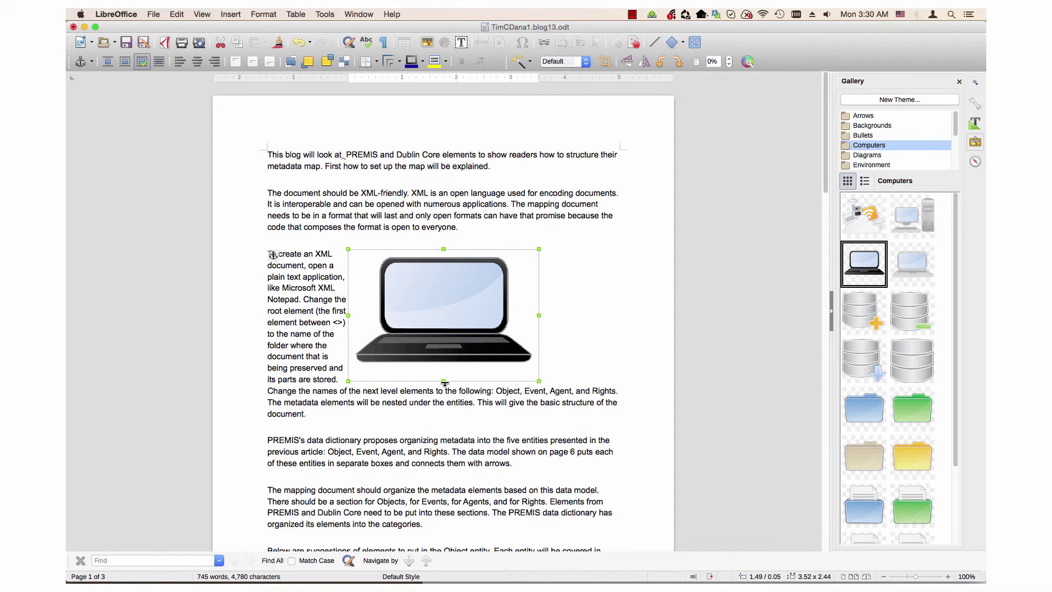
drag(444, 379, 436, 383)
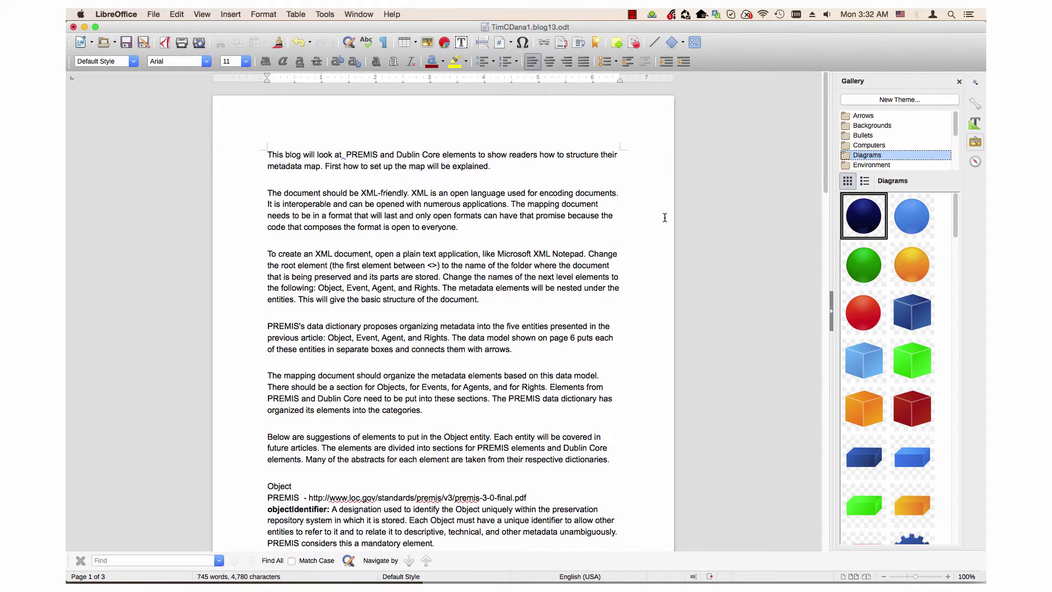
Step: Place the green sphere and green person Diagrams images beside the paragraphs
drag(871, 273, 441, 221)
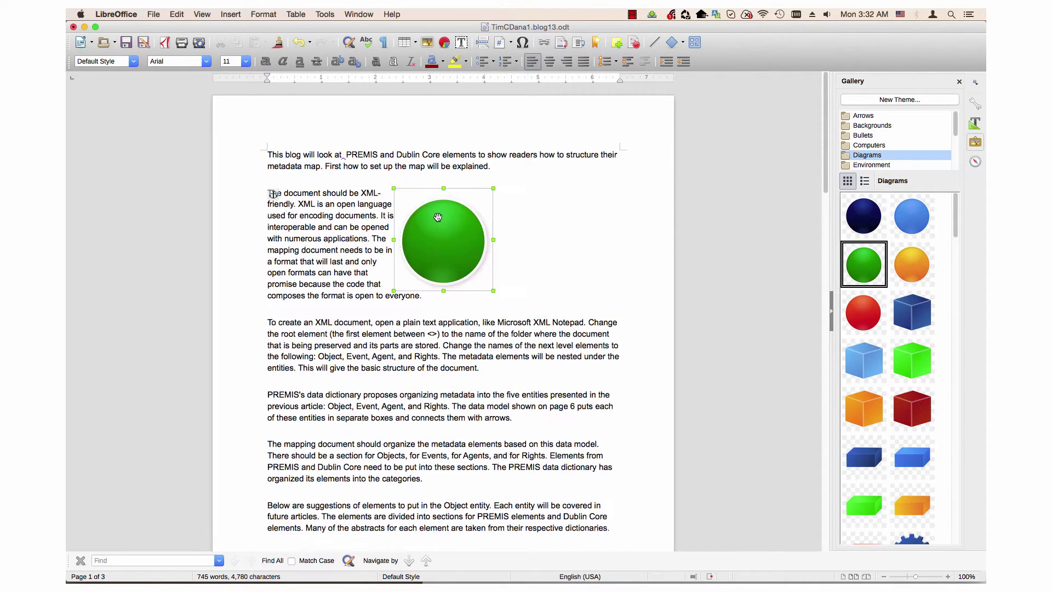
drag(862, 361, 438, 398)
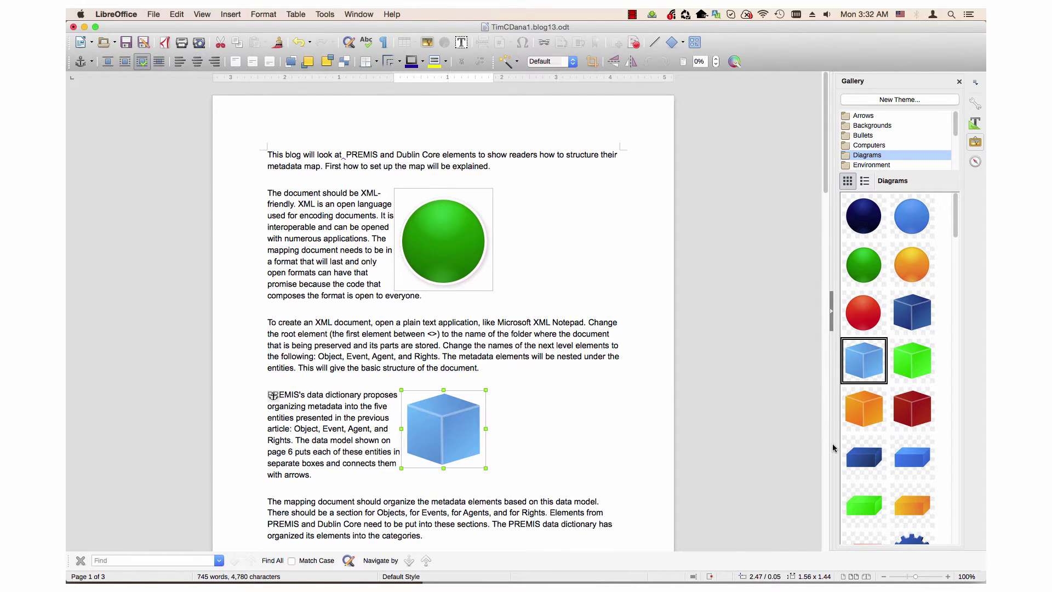
scroll(854, 444, down, 3)
scroll(854, 444, down, 3)
scroll(854, 444, down, 4)
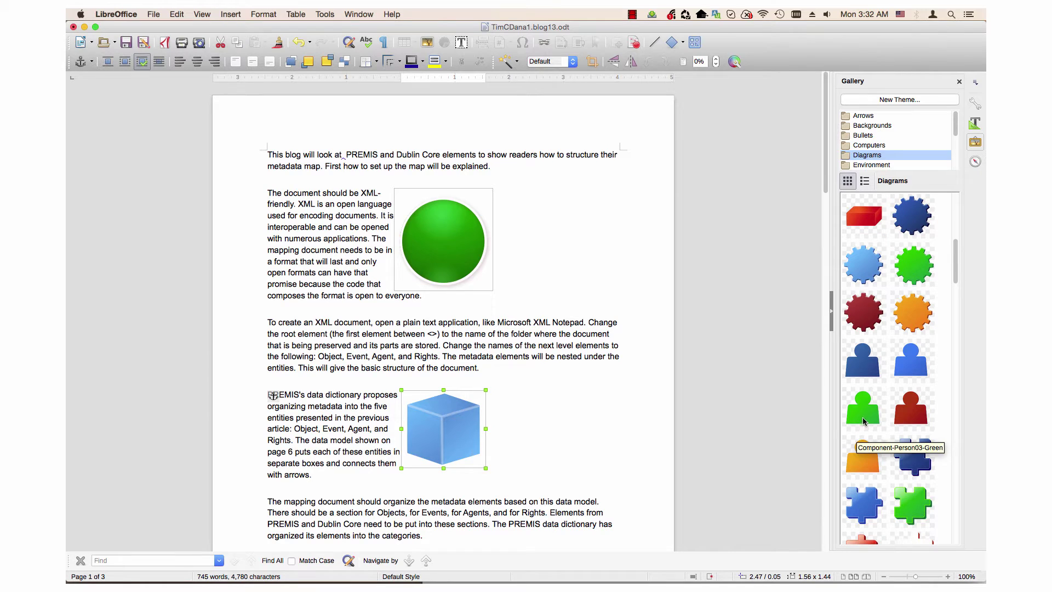
drag(863, 407, 346, 536)
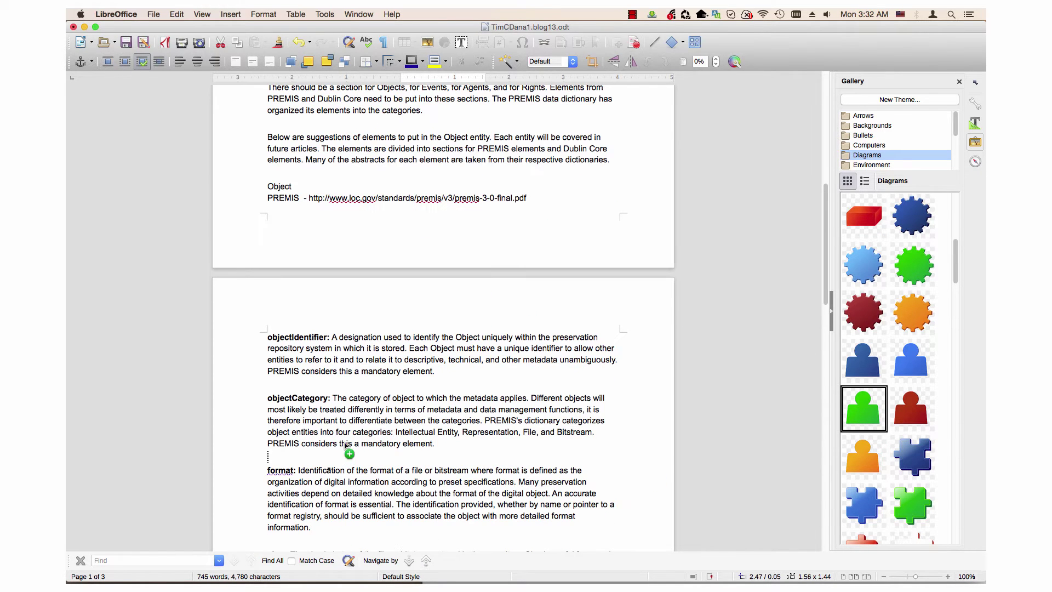
mouse_move(345, 536)
mouse_down()
mouse_move(303, 109)
mouse_move(349, 533)
mouse_up()
click(510, 429)
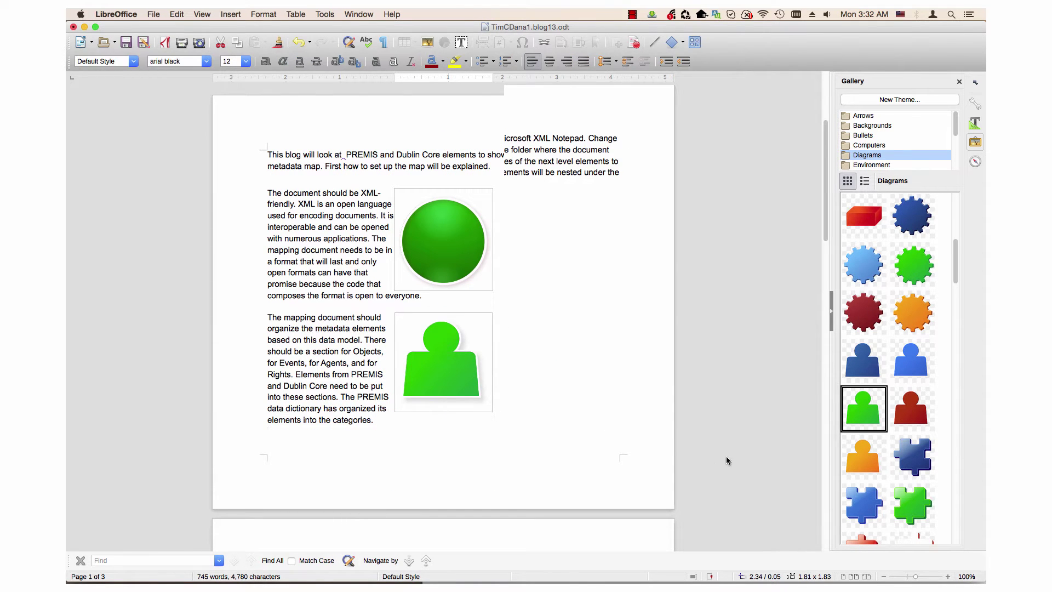
scroll(697, 434, down, 1)
scroll(931, 460, down, 5)
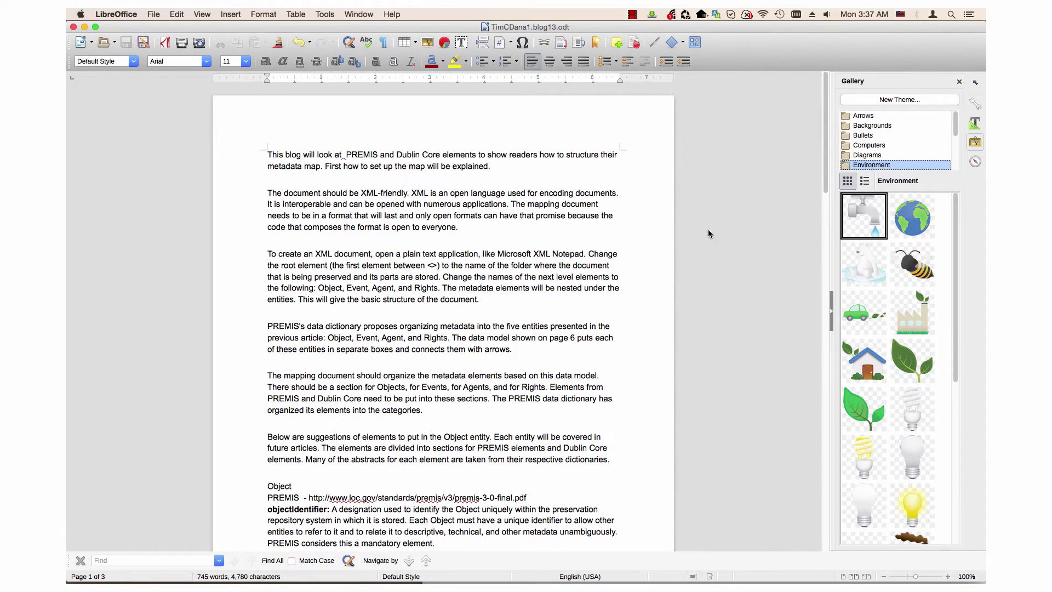
scroll(920, 456, down, 2)
scroll(920, 455, down, 2)
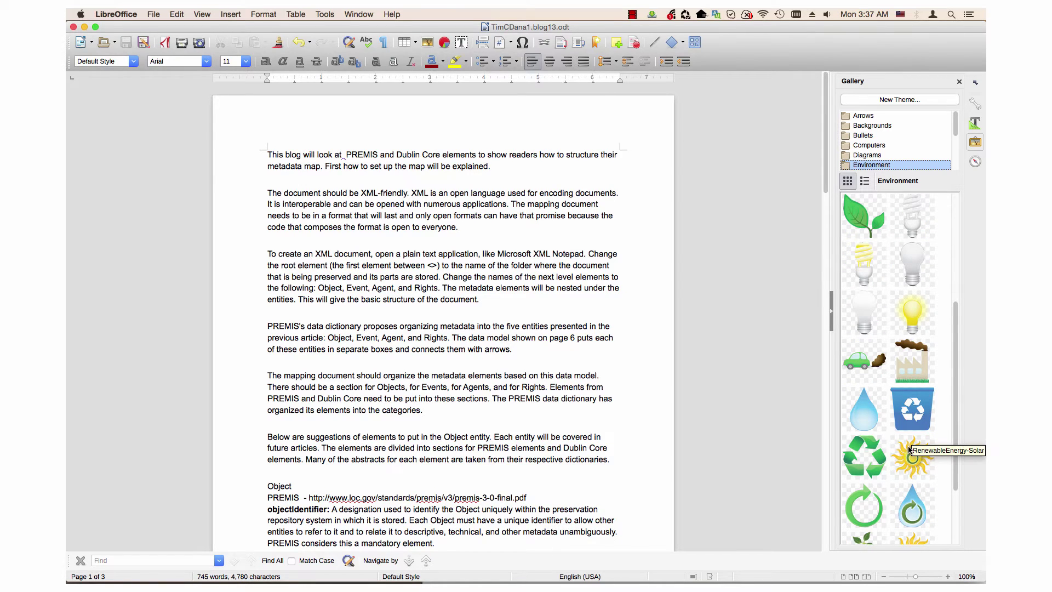
Step: Place the sun, polluting car and bee Environment images among the opening paragraphs
drag(912, 457, 403, 316)
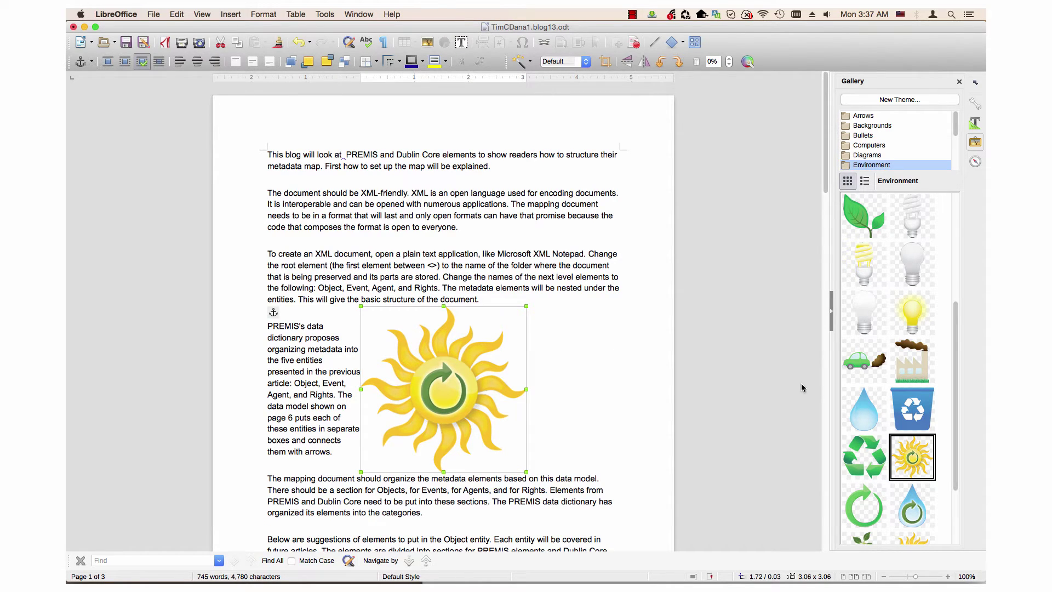
scroll(879, 368, down, 2)
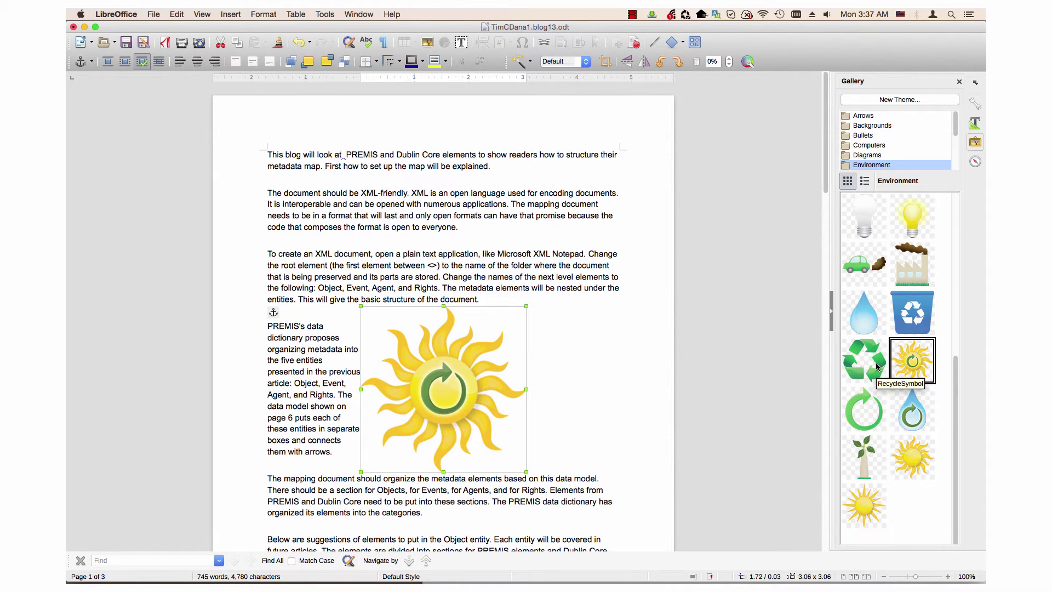
scroll(878, 369, up, 3)
click(864, 408)
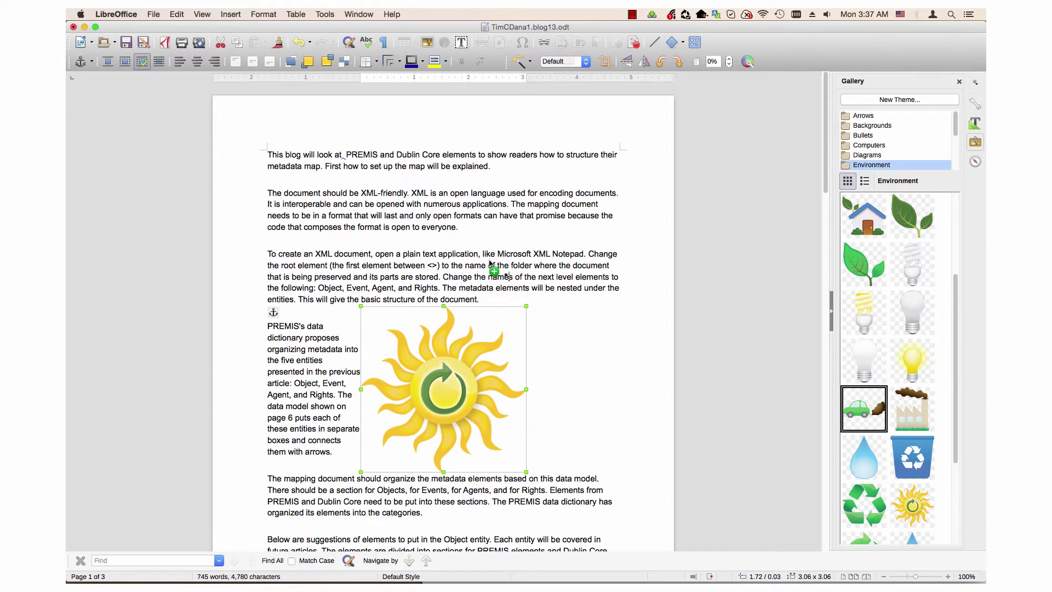
drag(491, 265, 434, 228)
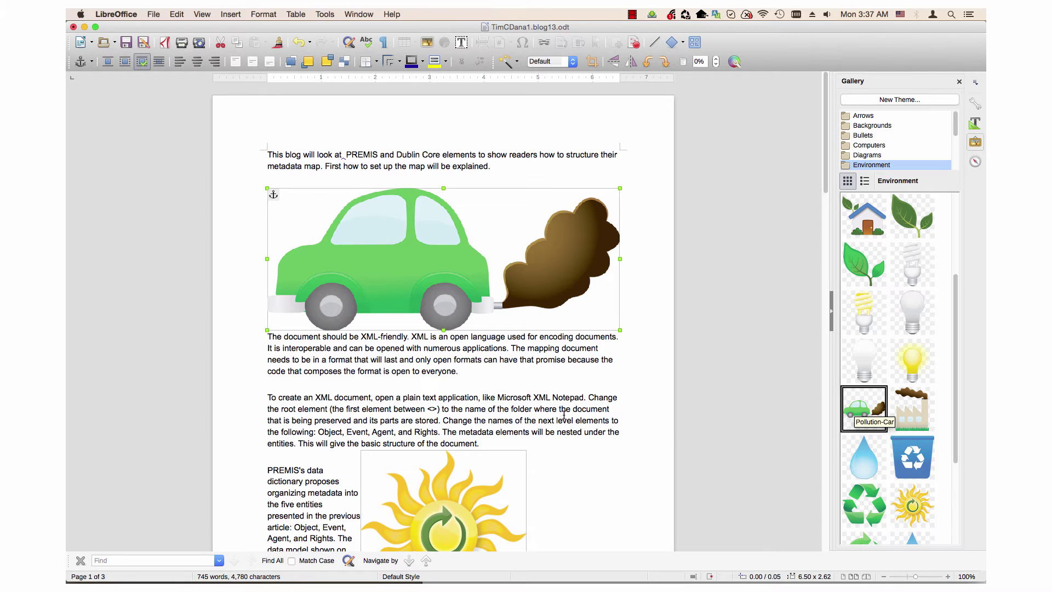
scroll(906, 421, up, 2)
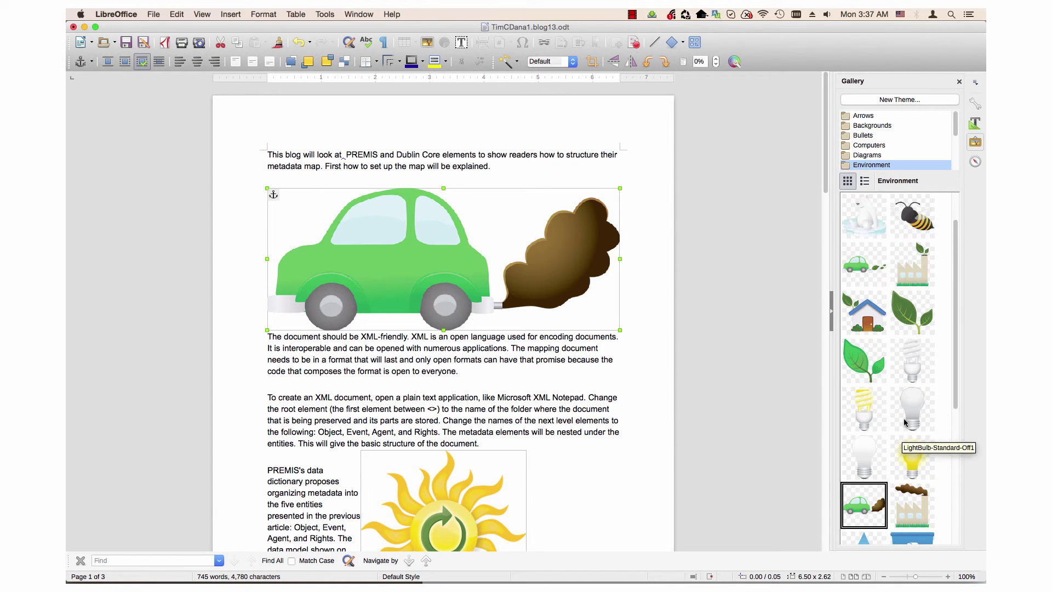
scroll(906, 370, up, 1)
drag(912, 216, 567, 392)
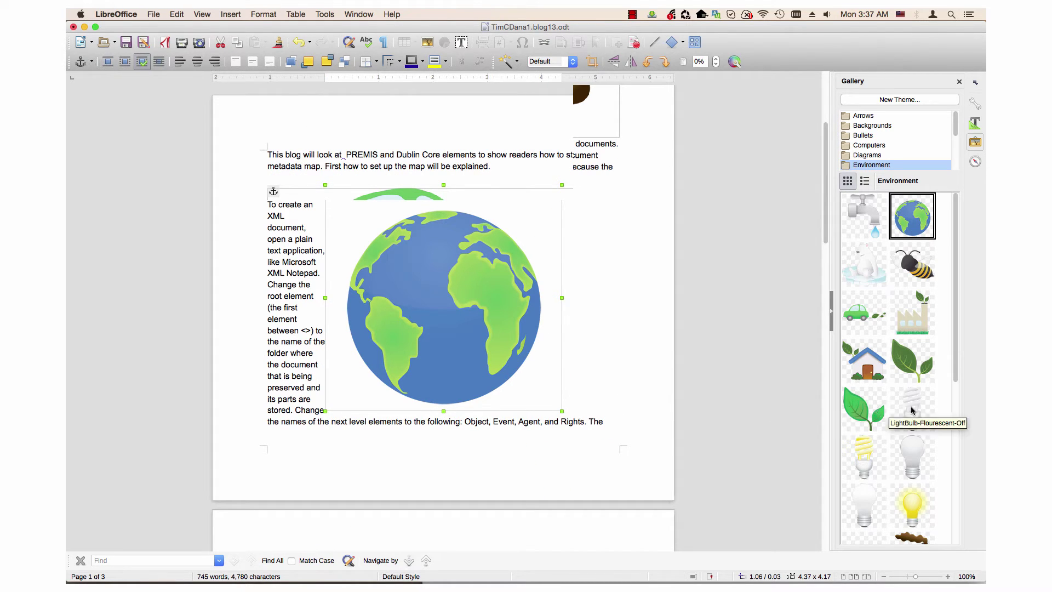
drag(919, 266, 287, 354)
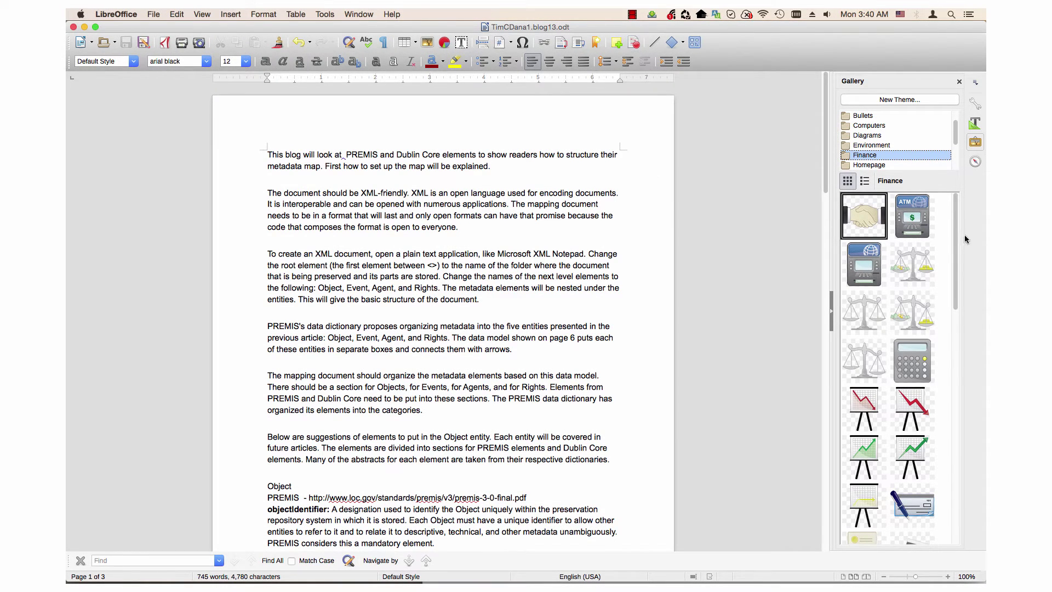
Step: Drop the Finance ATM, calculator, yellow credit card and green percent images into the document
drag(911, 218, 427, 231)
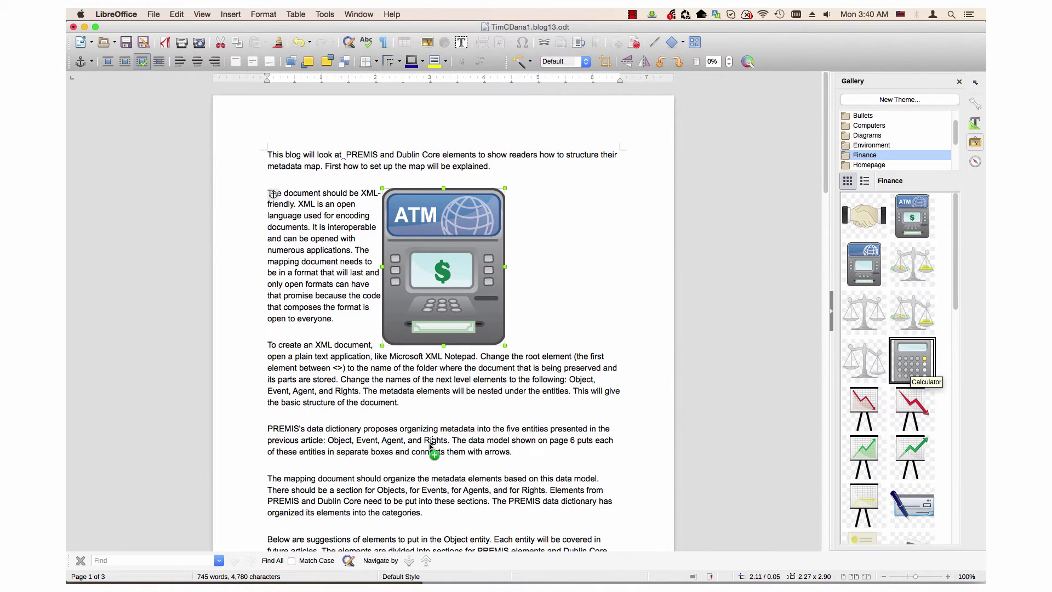
drag(913, 362, 444, 386)
scroll(887, 411, down, 3)
scroll(888, 453, down, 2)
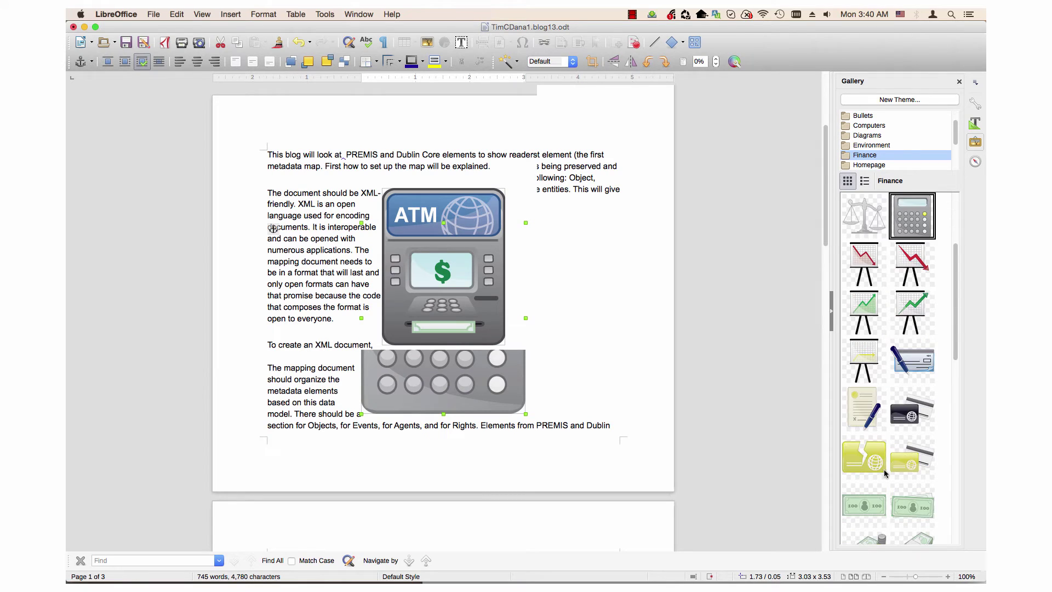
drag(865, 457, 296, 407)
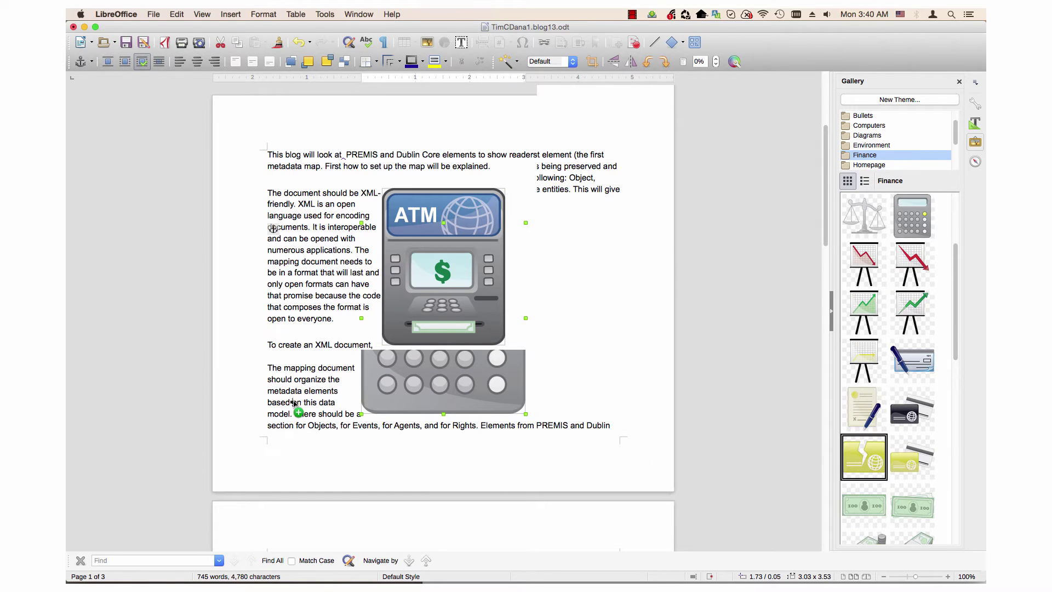
scroll(856, 456, down, 4)
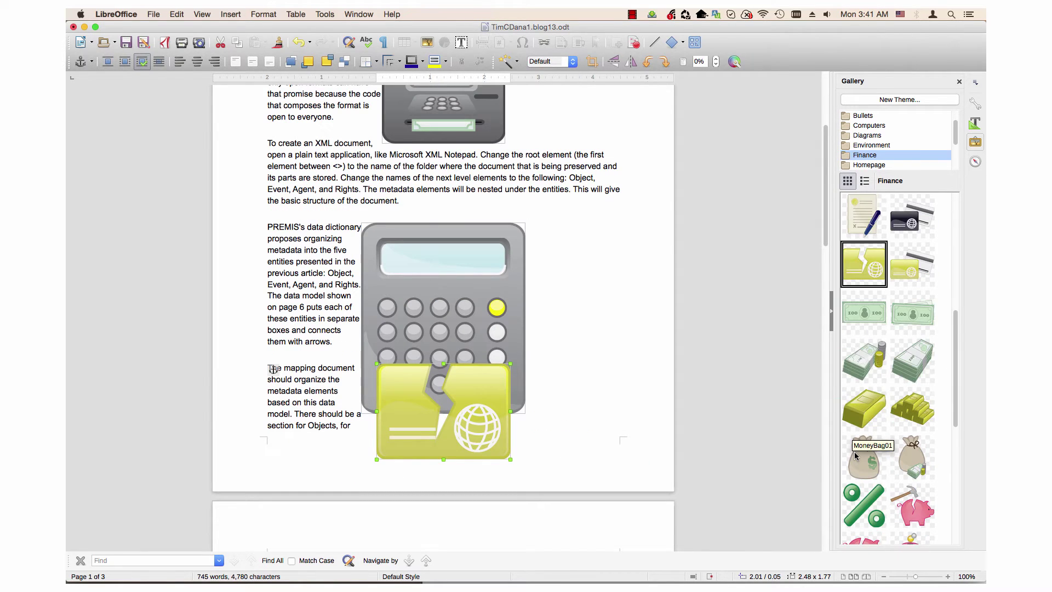
drag(865, 505, 316, 432)
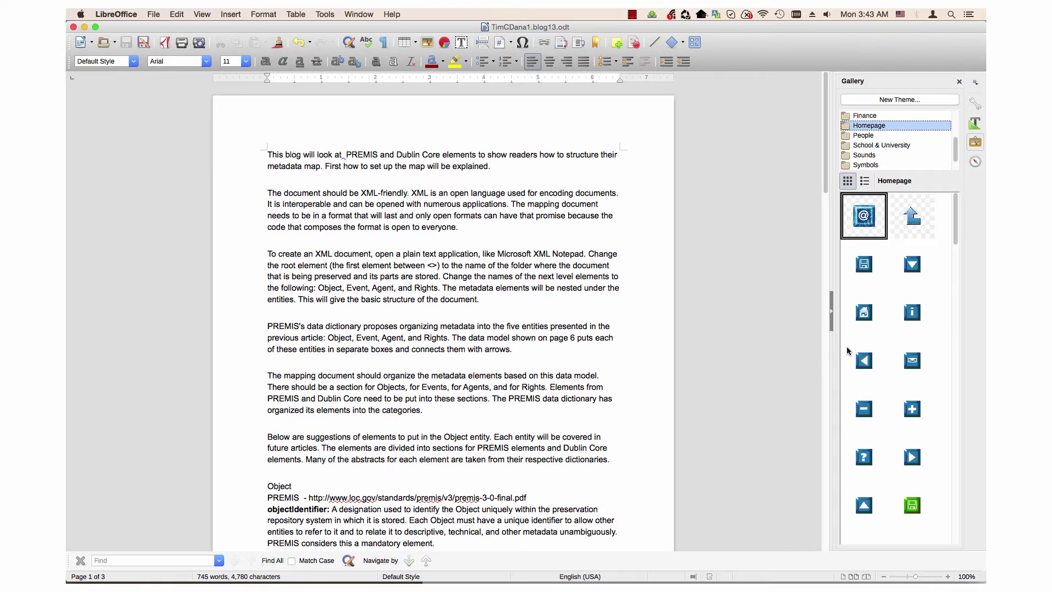
Step: Insert the disk, up-arrow, two question-mark and green mail icons into the paragraphs
mouse_move(863, 265)
mouse_down()
mouse_move(684, 274)
mouse_move(460, 259)
mouse_up()
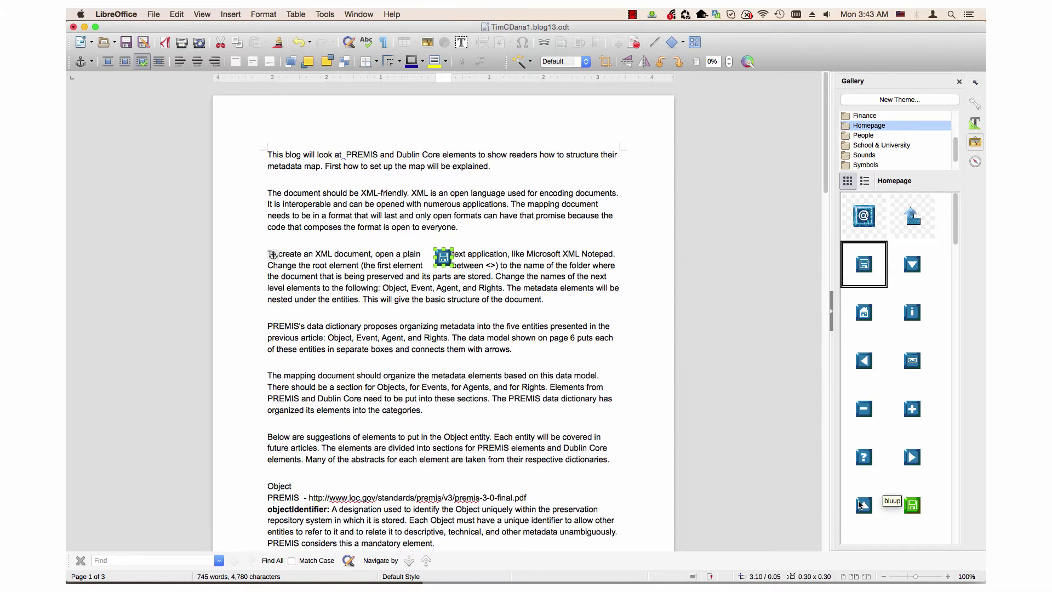
drag(863, 505, 444, 431)
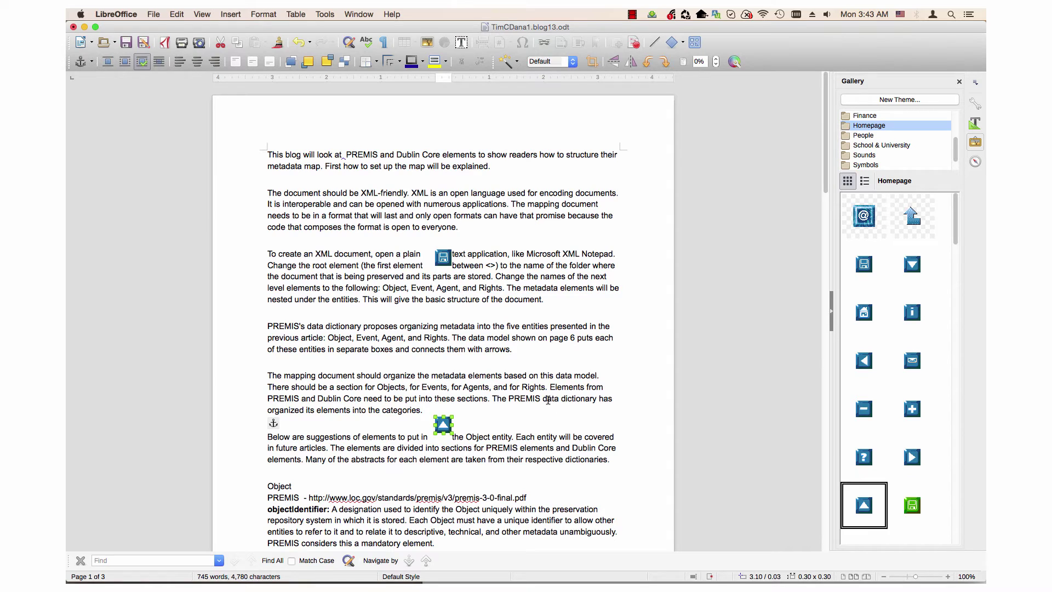
drag(862, 457, 529, 368)
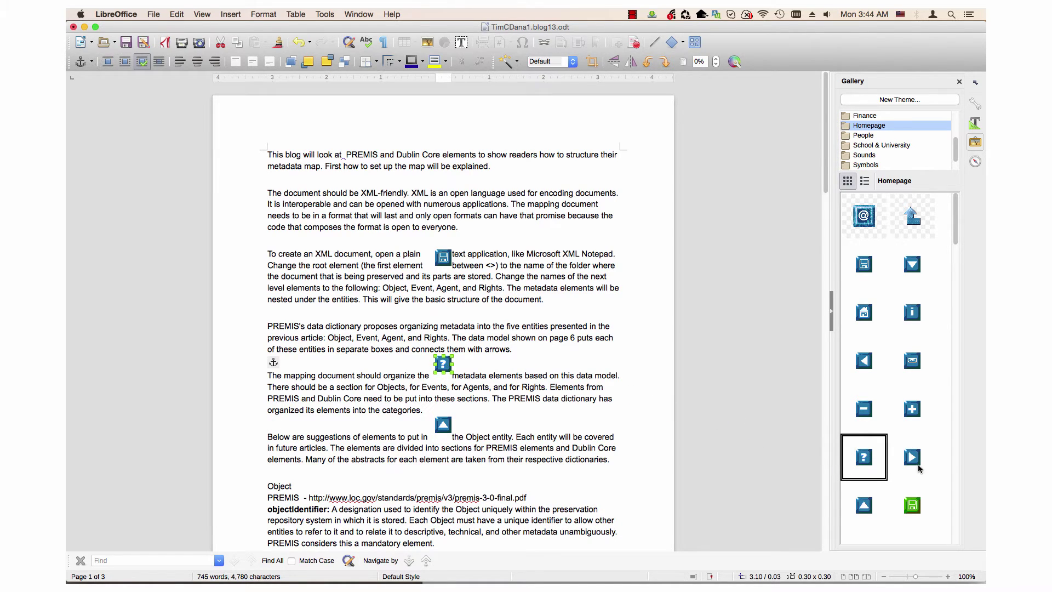
scroll(912, 460, down, 5)
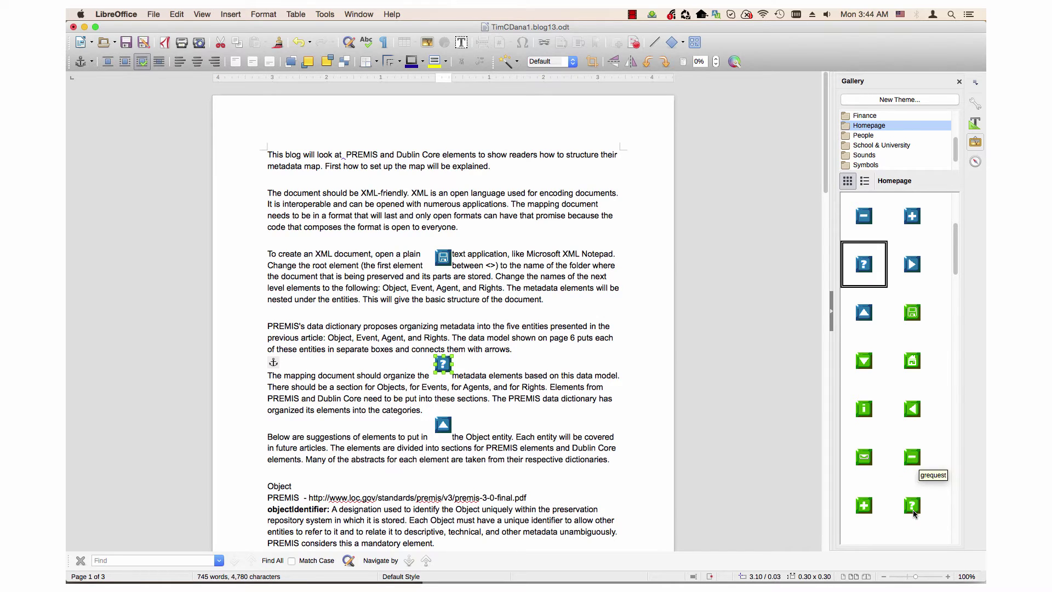
drag(914, 512, 558, 471)
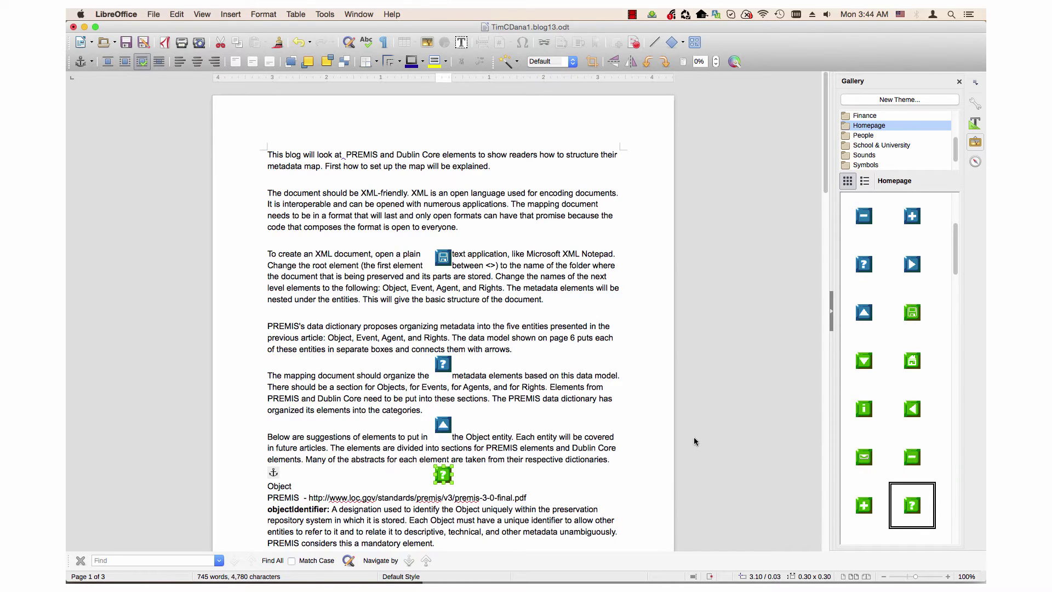
drag(863, 461, 580, 401)
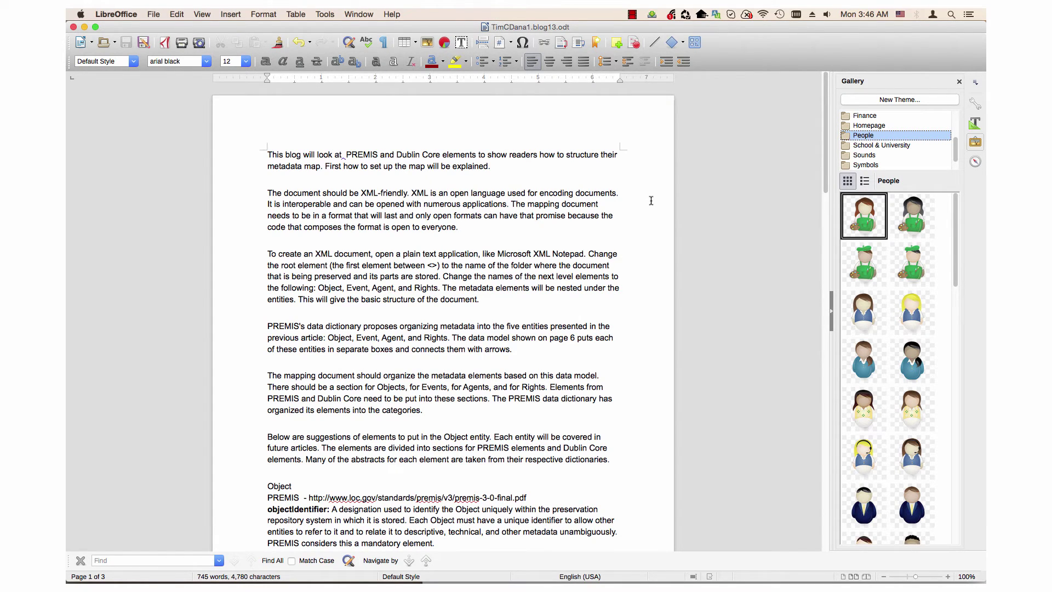
Step: Place the artist, businessman and construction worker figures beside the XML, PREMIS and objectCategory paragraphs
drag(864, 263, 431, 271)
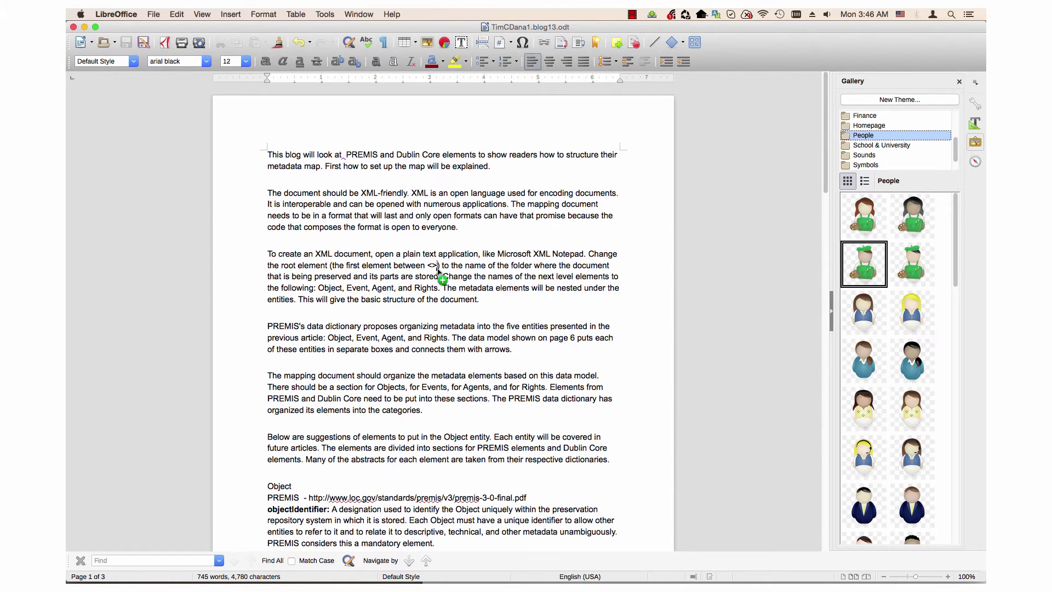
scroll(613, 368, down, 1)
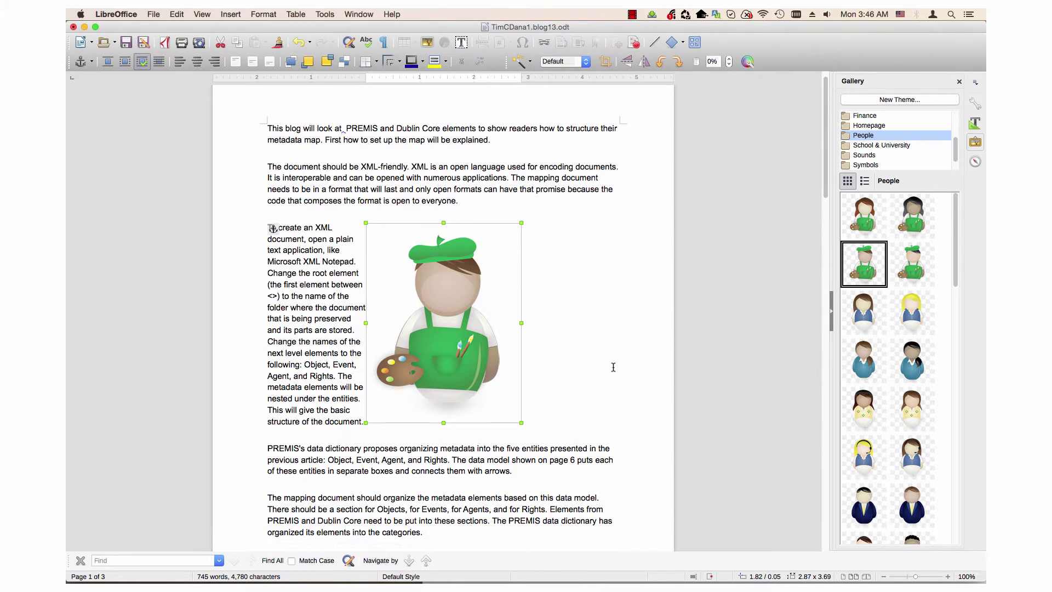
scroll(612, 367, down, 1)
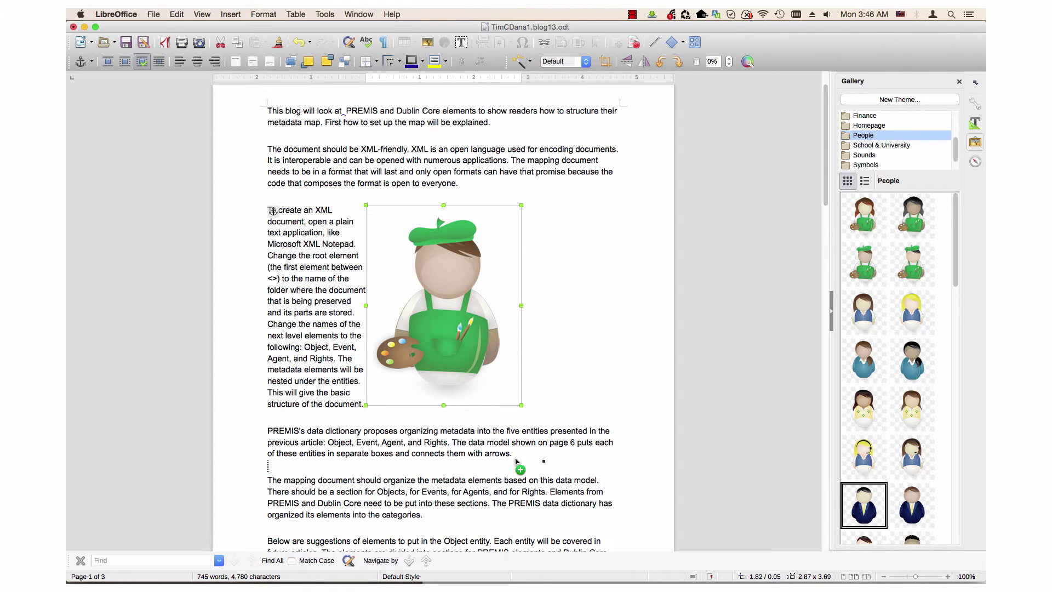
drag(867, 511, 356, 449)
scroll(356, 449, down, 1)
scroll(662, 410, up, 5)
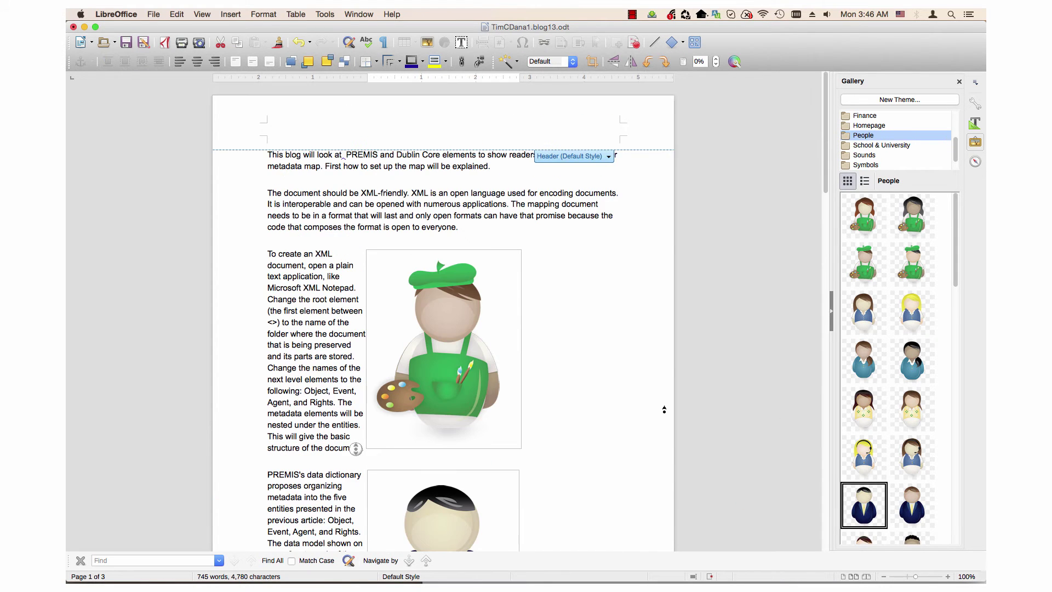
scroll(649, 415, down, 3)
scroll(645, 418, down, 5)
scroll(645, 417, down, 3)
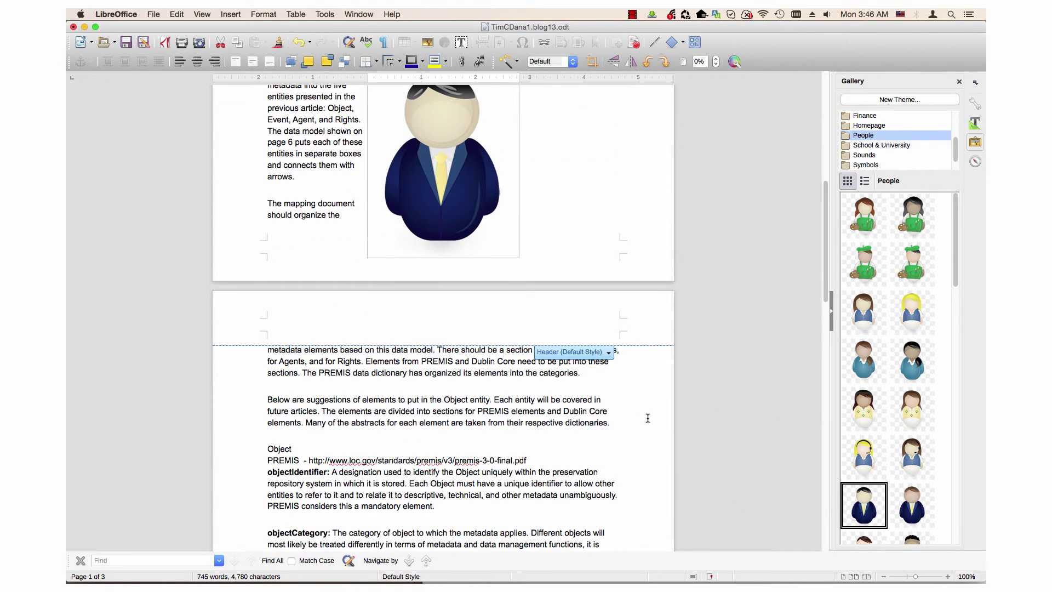
scroll(649, 419, down, 3)
scroll(832, 454, down, 1)
scroll(880, 452, down, 5)
scroll(879, 452, down, 2)
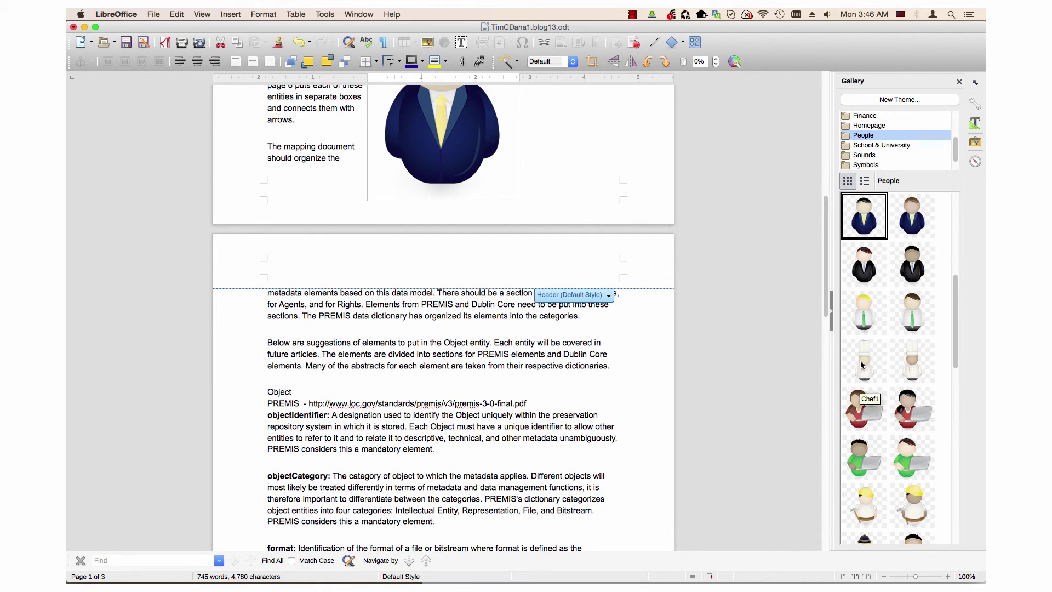
drag(863, 361, 514, 349)
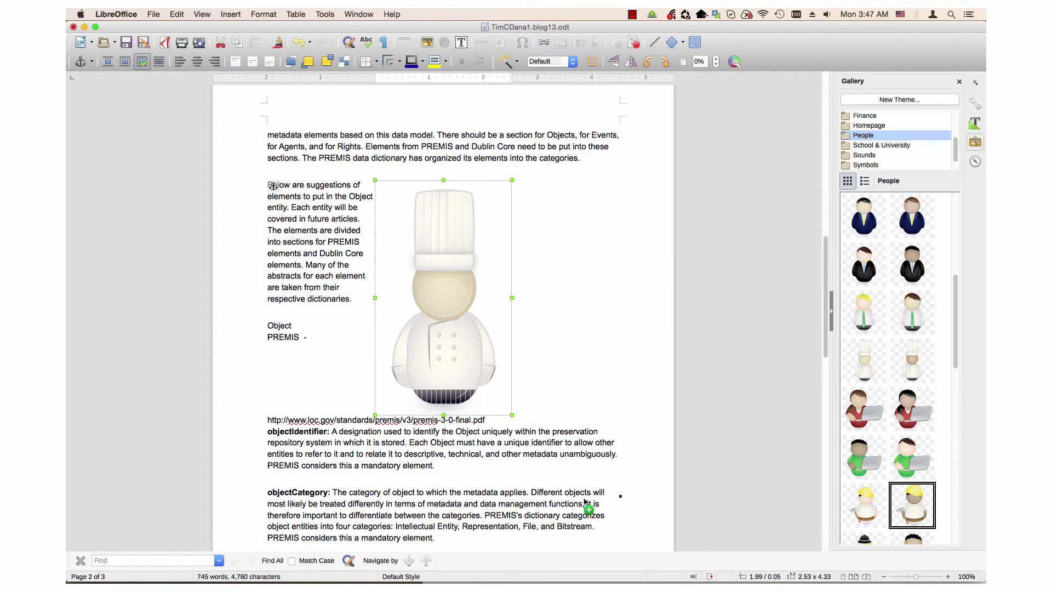
drag(912, 504, 367, 493)
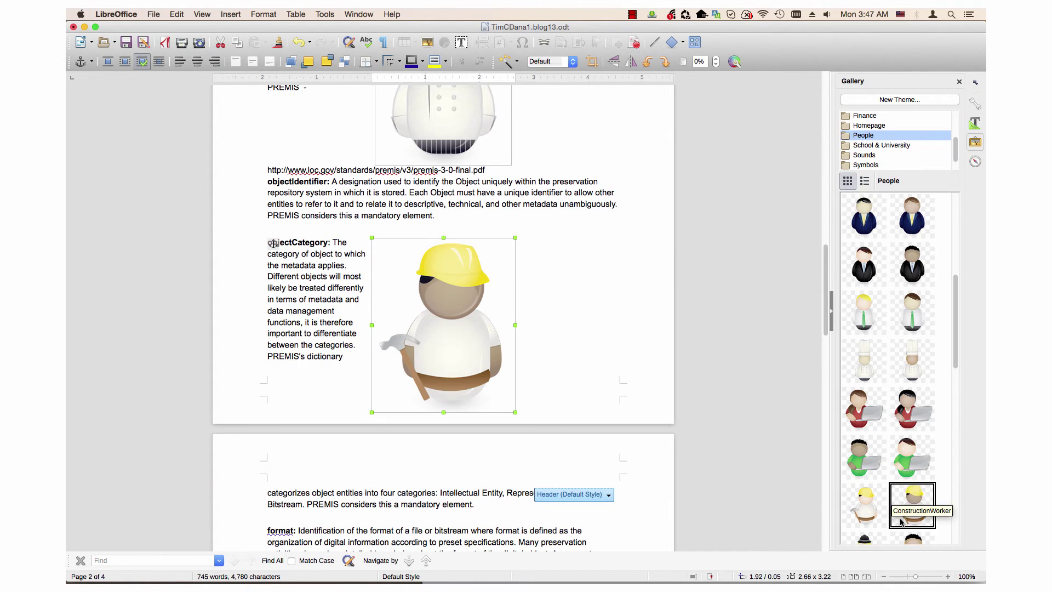
scroll(908, 510, down, 4)
scroll(908, 517, down, 2)
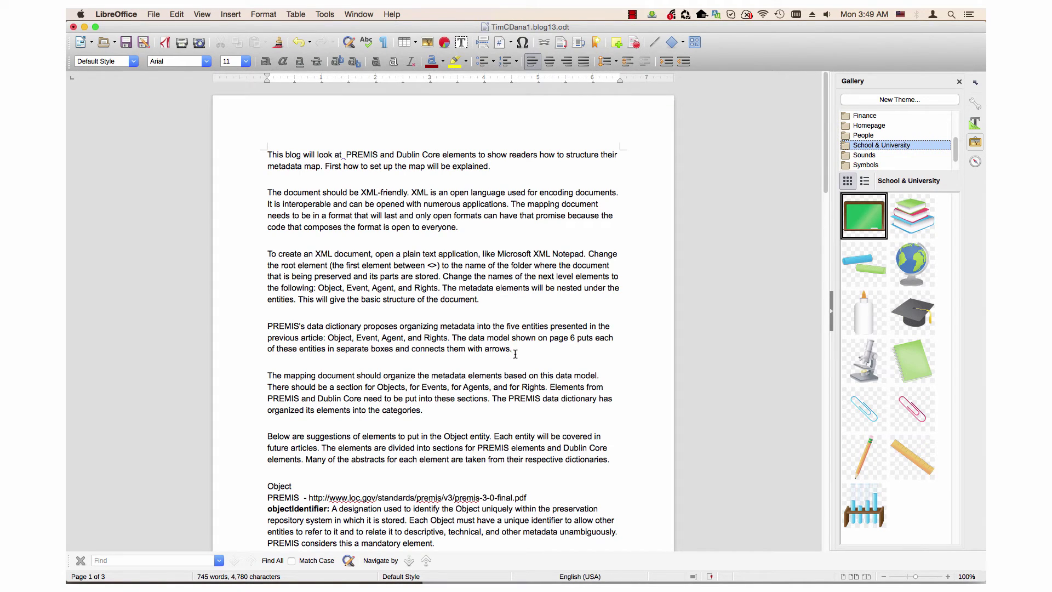
Step: Insert the green notebook and graduation cap clip art, each shrunk so text wraps beside it
drag(901, 354, 380, 268)
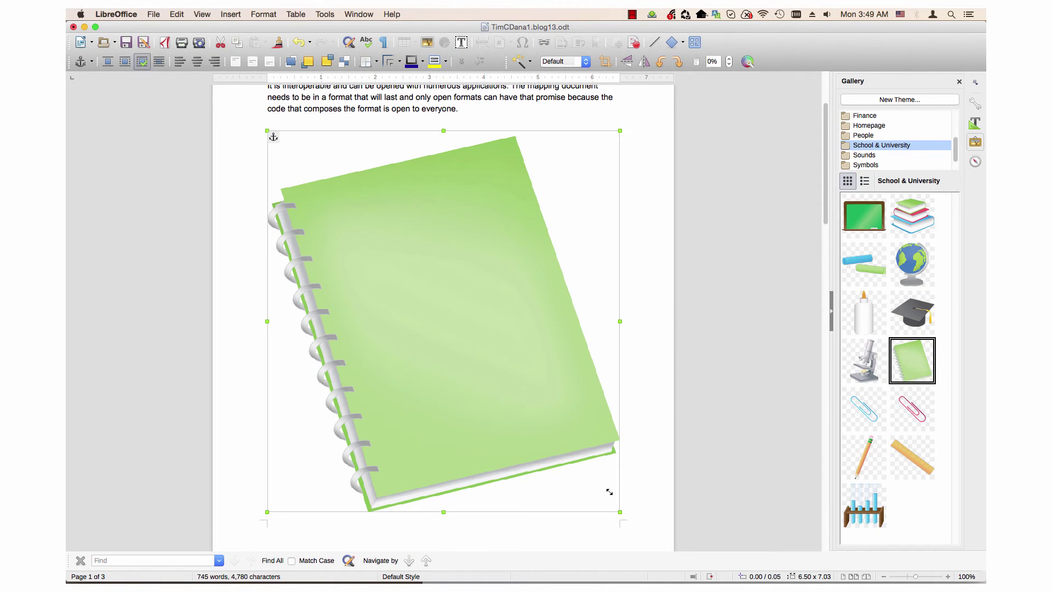
drag(620, 512, 473, 335)
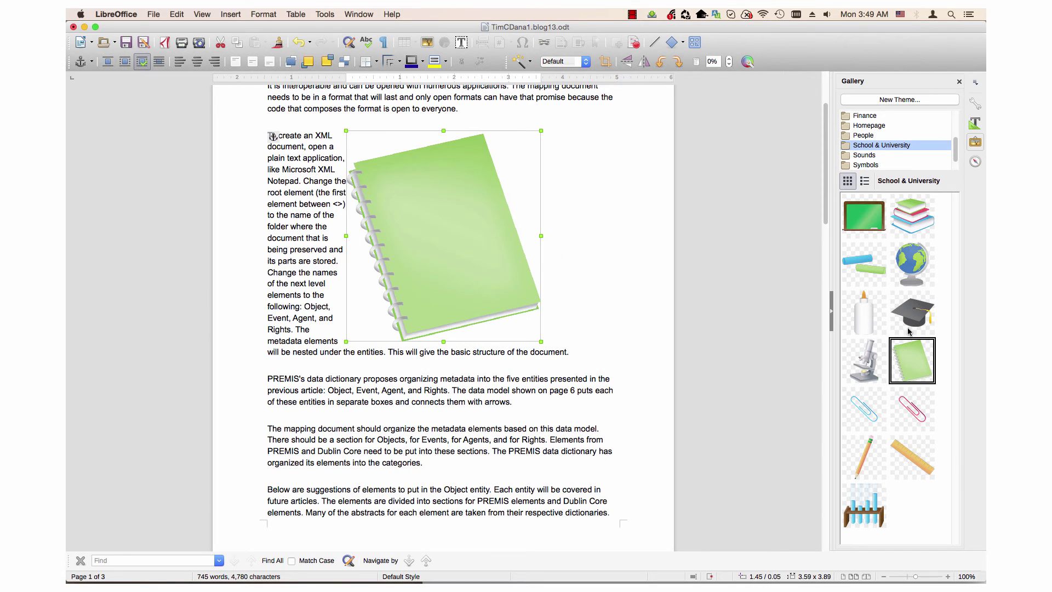
drag(911, 312, 450, 420)
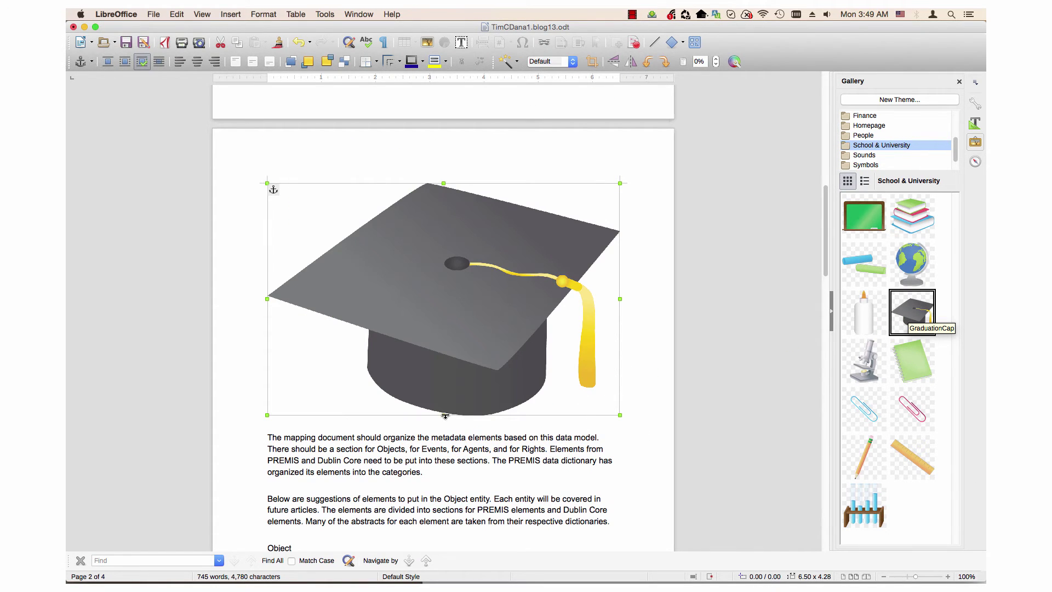
drag(444, 415, 452, 322)
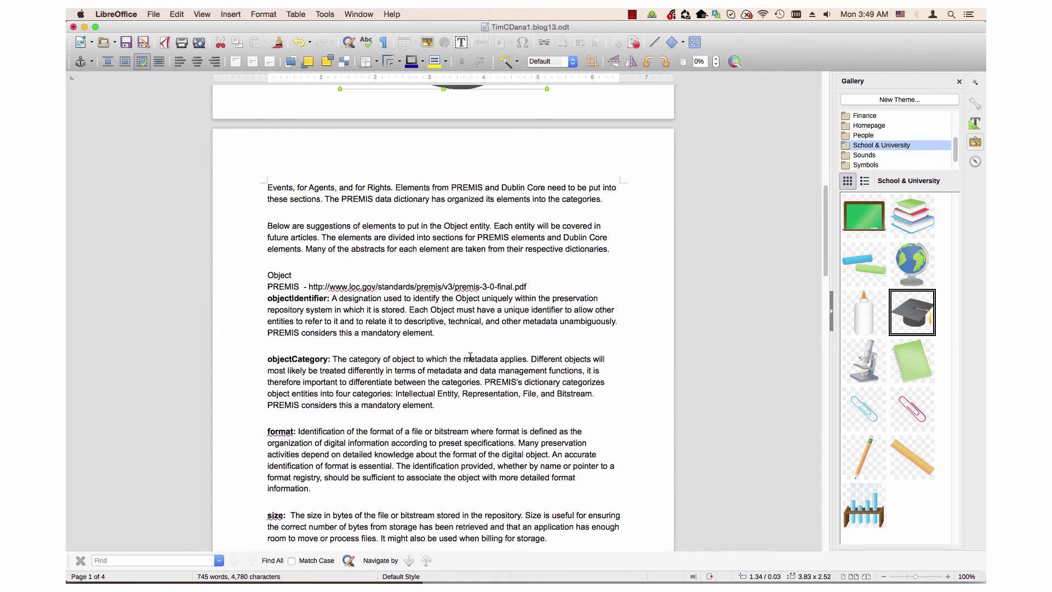
Step: Add shrunken test tubes clip art to the objectCategory paragraph, then deselect it
click(482, 358)
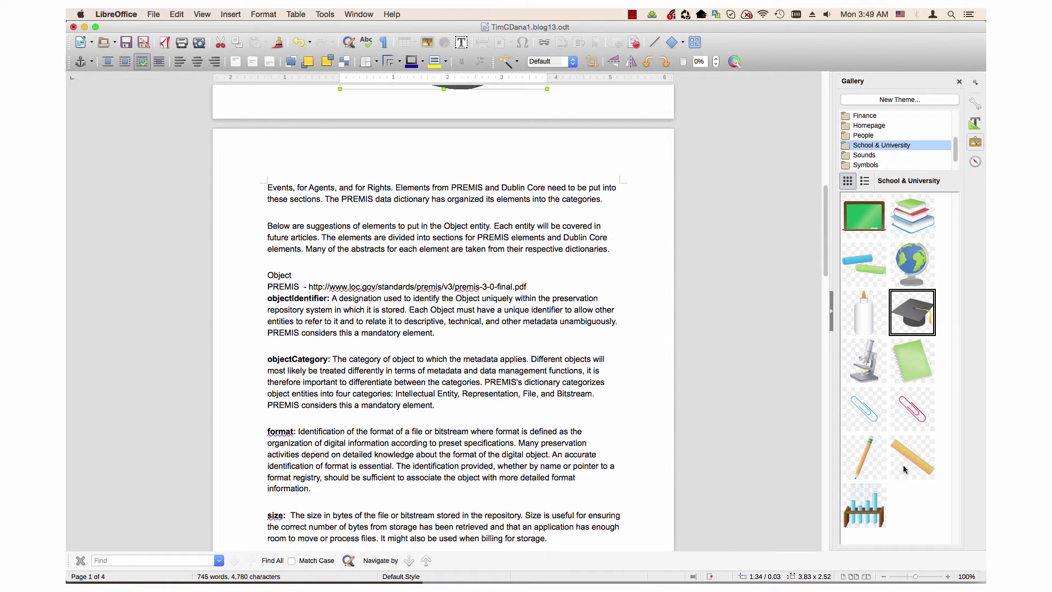
drag(873, 505, 434, 402)
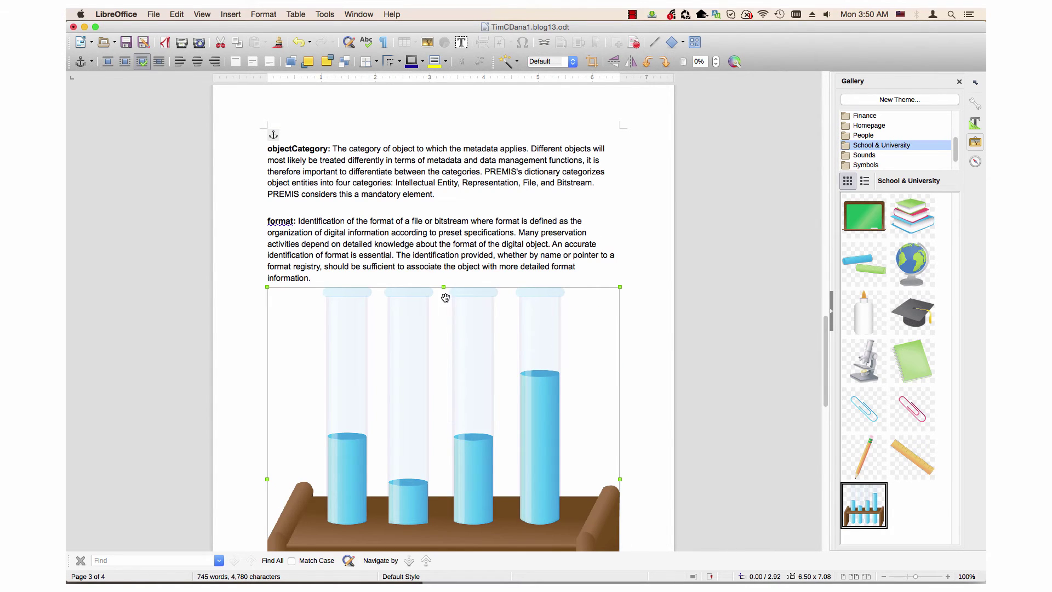
drag(444, 289, 444, 403)
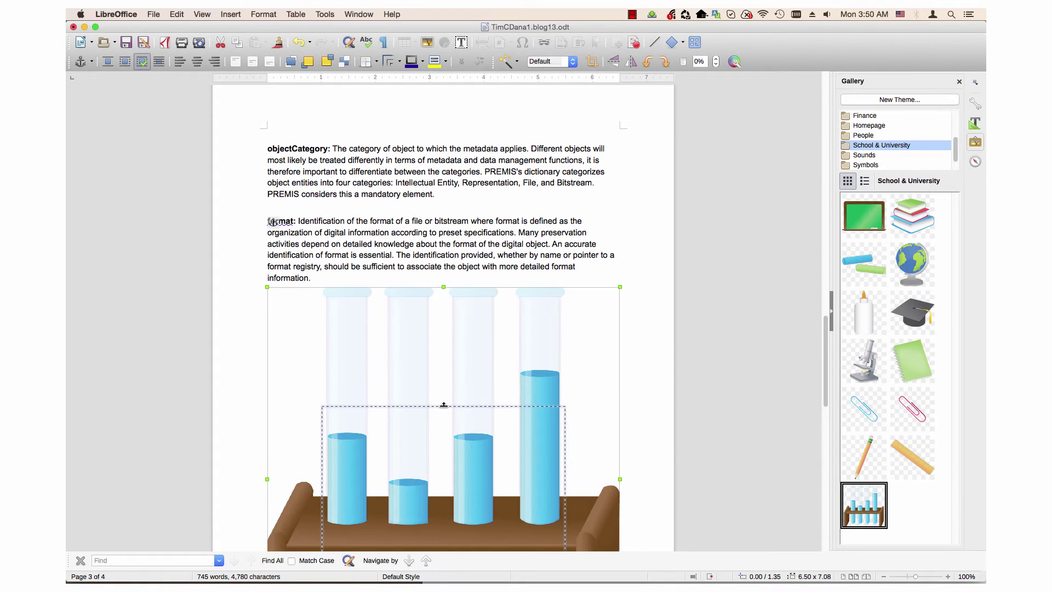
click(427, 300)
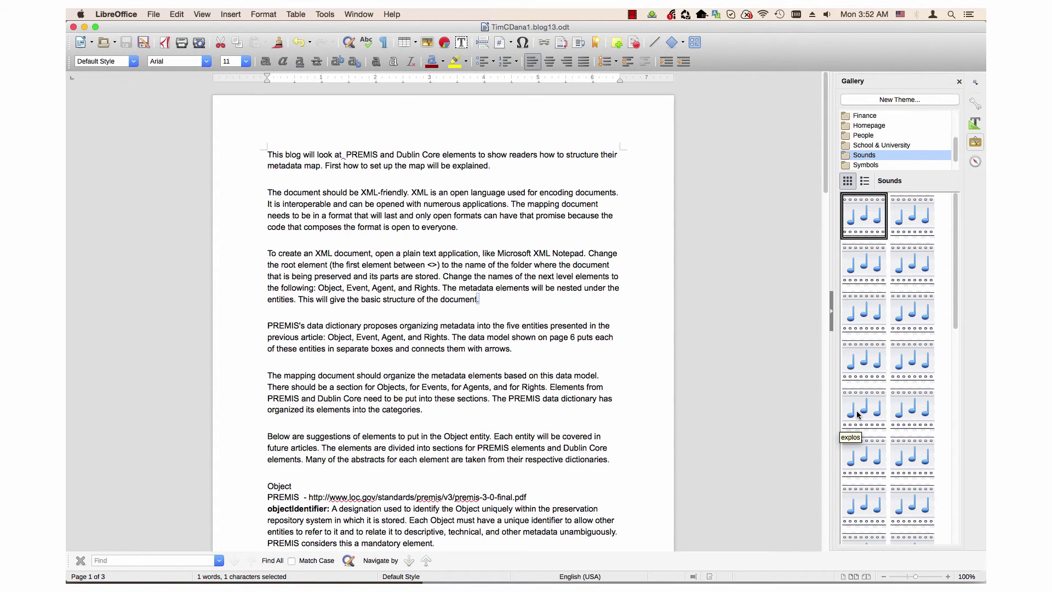
Step: Embed a Sounds clip in the PREMIS paragraph and play it
drag(858, 414, 426, 321)
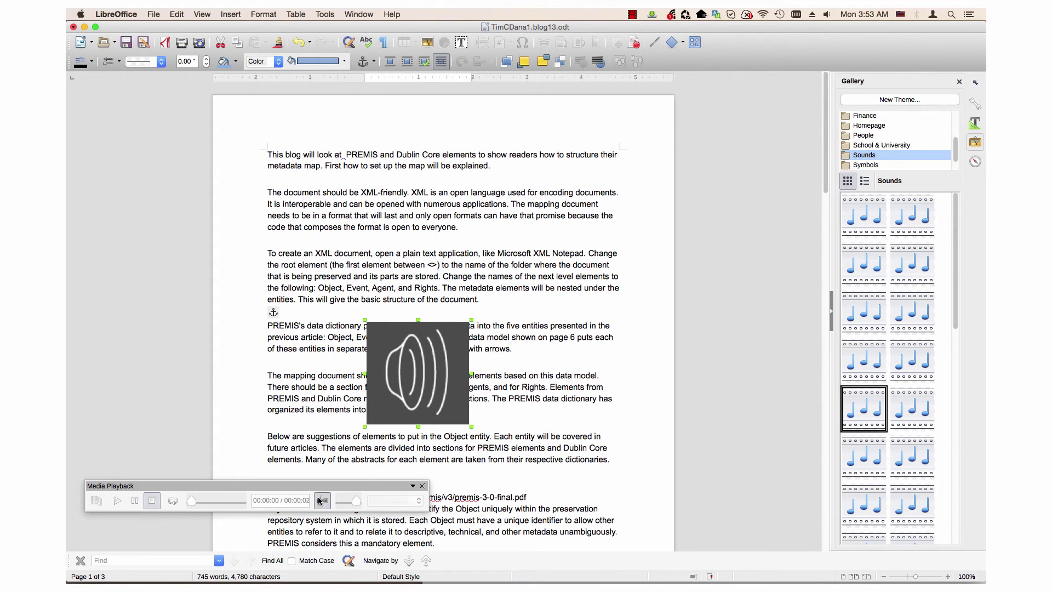
click(116, 502)
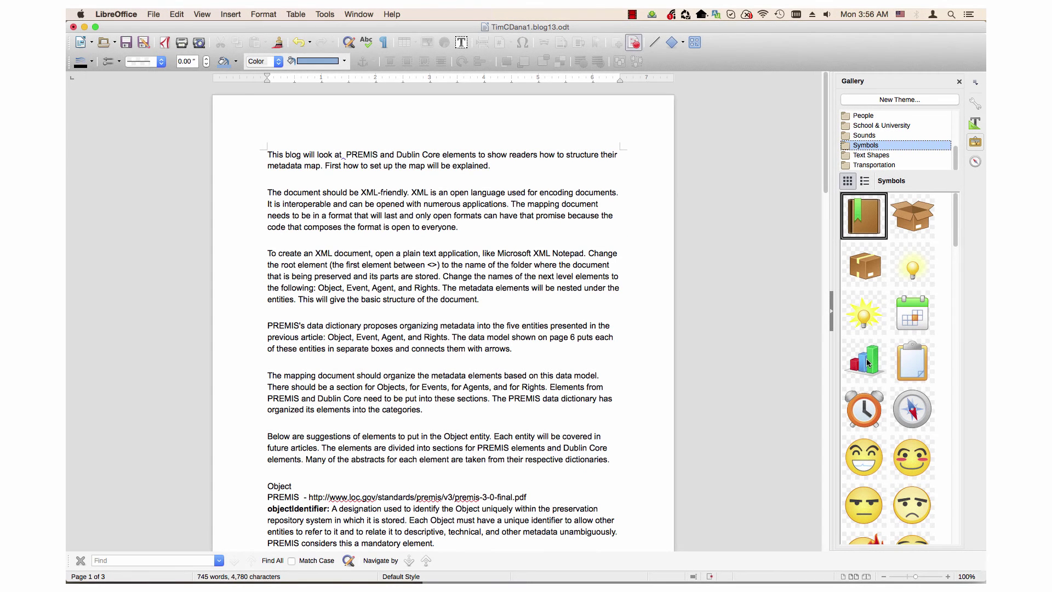
Step: Insert the calendar, smiley and laptop symbols into the XML, mapping and PREMIS paragraphs
drag(918, 323, 530, 294)
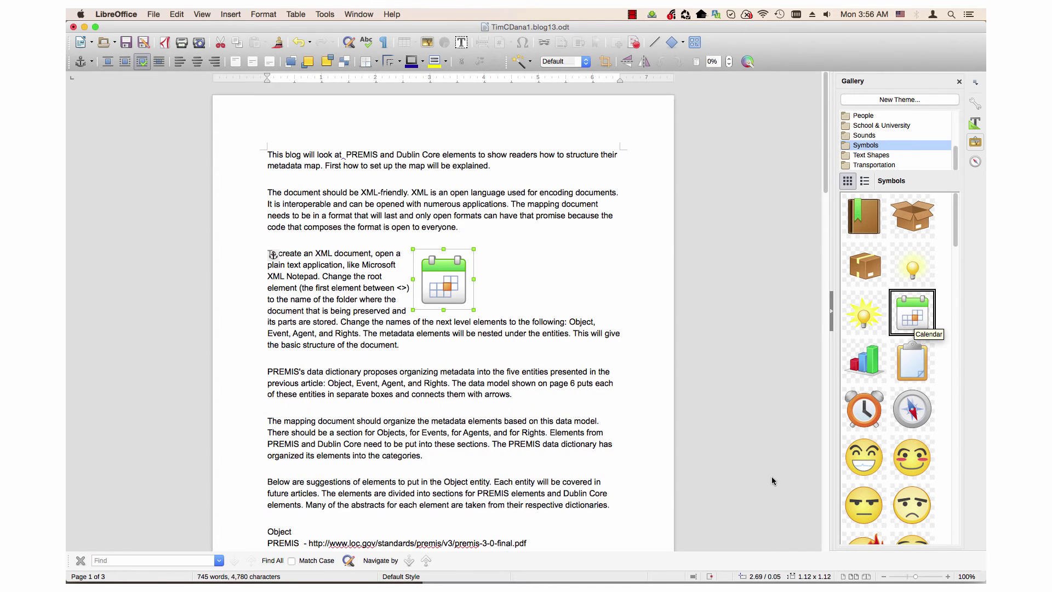
click(912, 458)
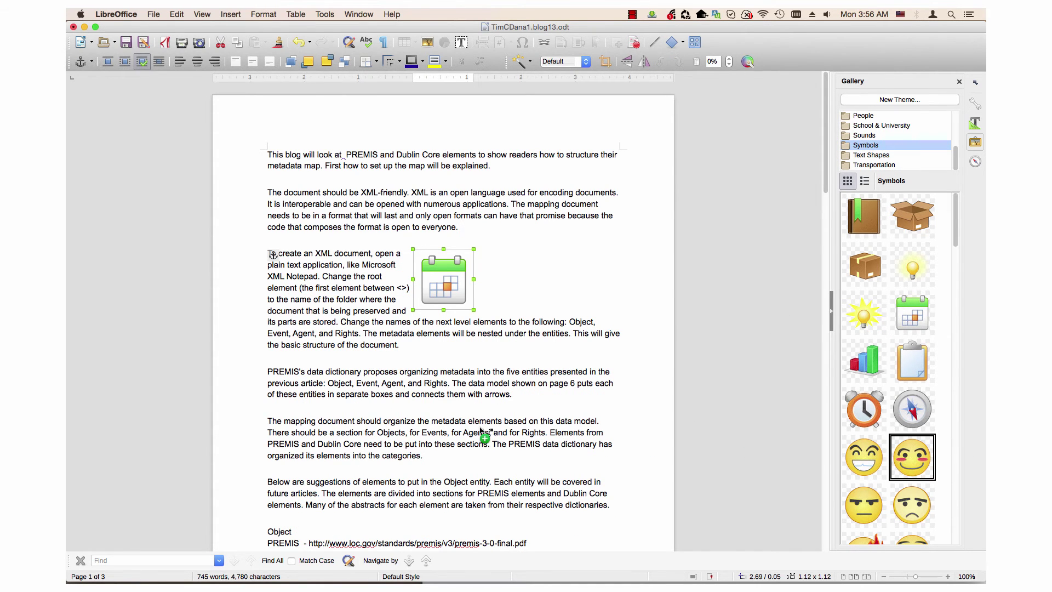
drag(912, 458, 481, 434)
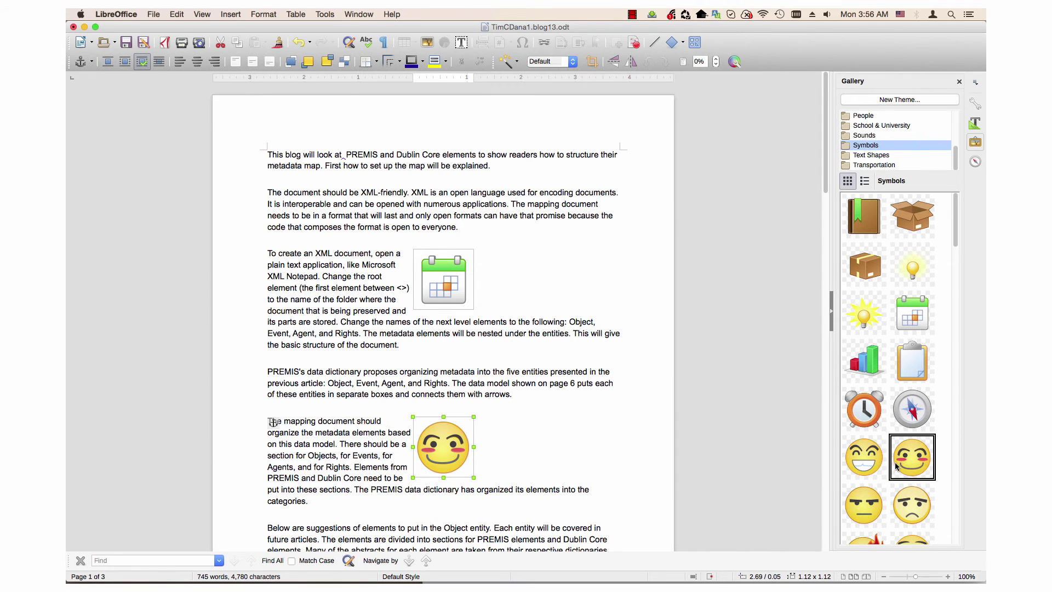
scroll(887, 493, down, 5)
scroll(887, 460, down, 3)
drag(864, 409, 383, 382)
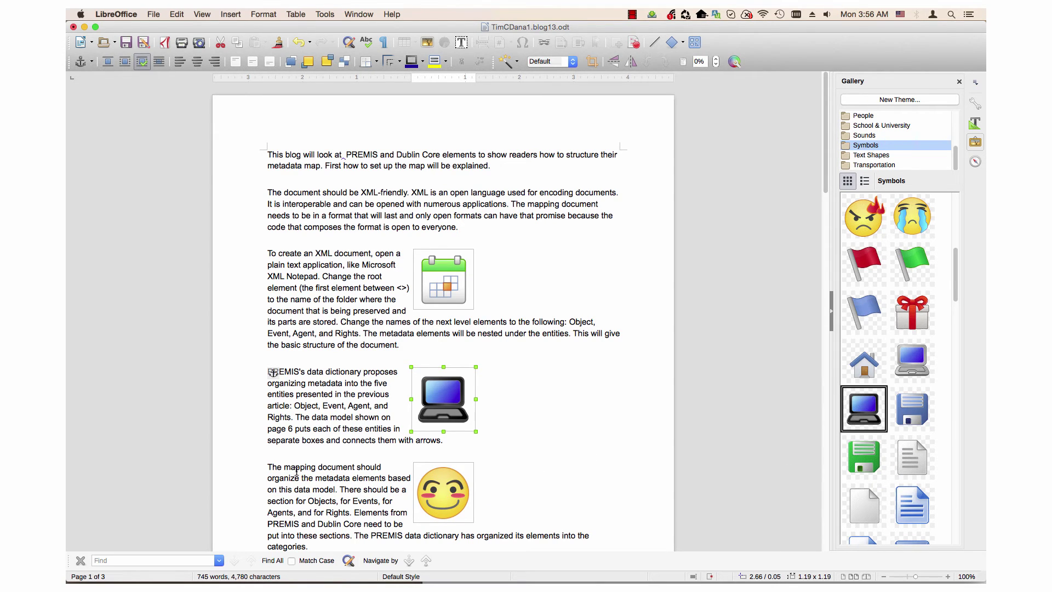
scroll(858, 503, down, 5)
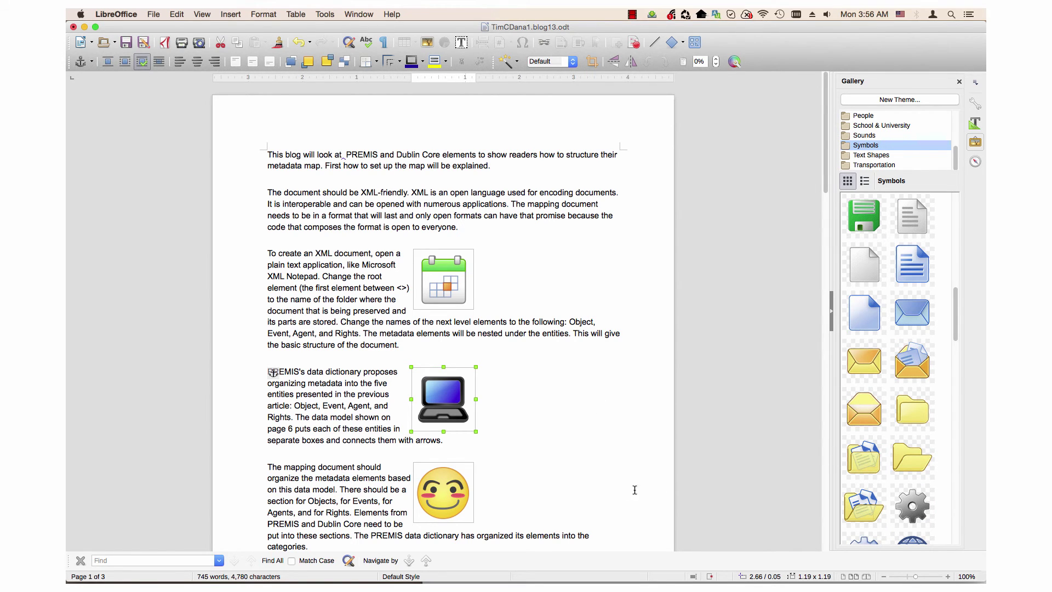
Step: Add the document folder to the mapping paragraph and the key to the XML paragraph
click(874, 509)
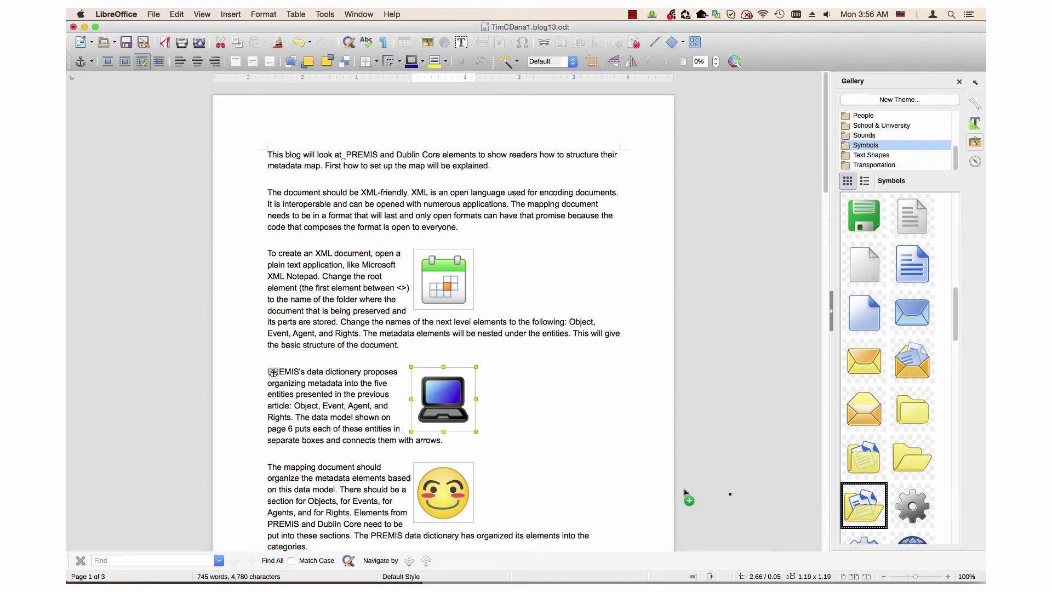
drag(345, 477, 326, 475)
scroll(901, 487, down, 2)
scroll(904, 500, down, 2)
click(912, 407)
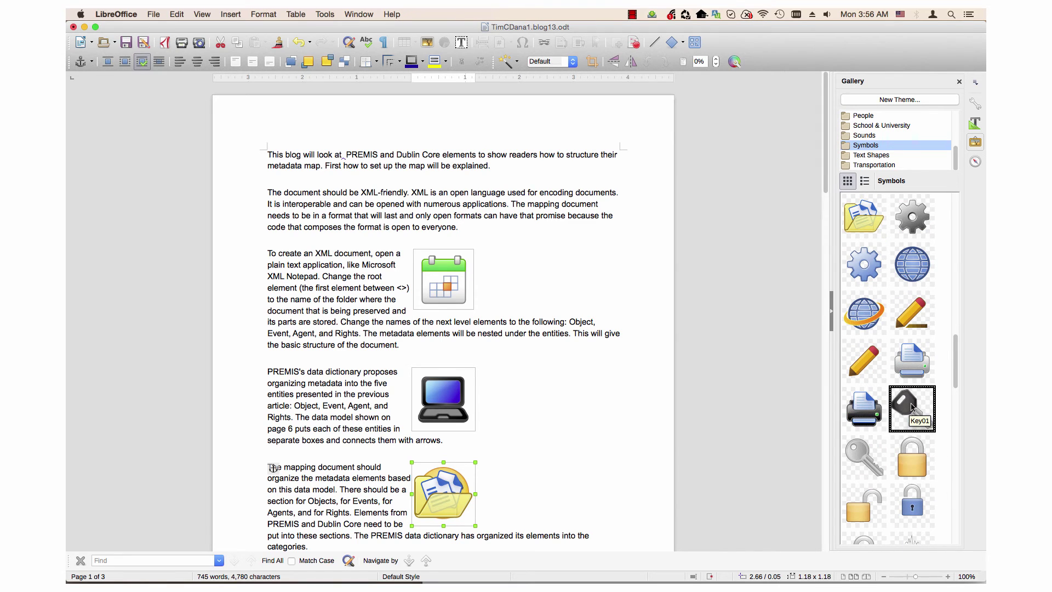
drag(913, 407, 327, 278)
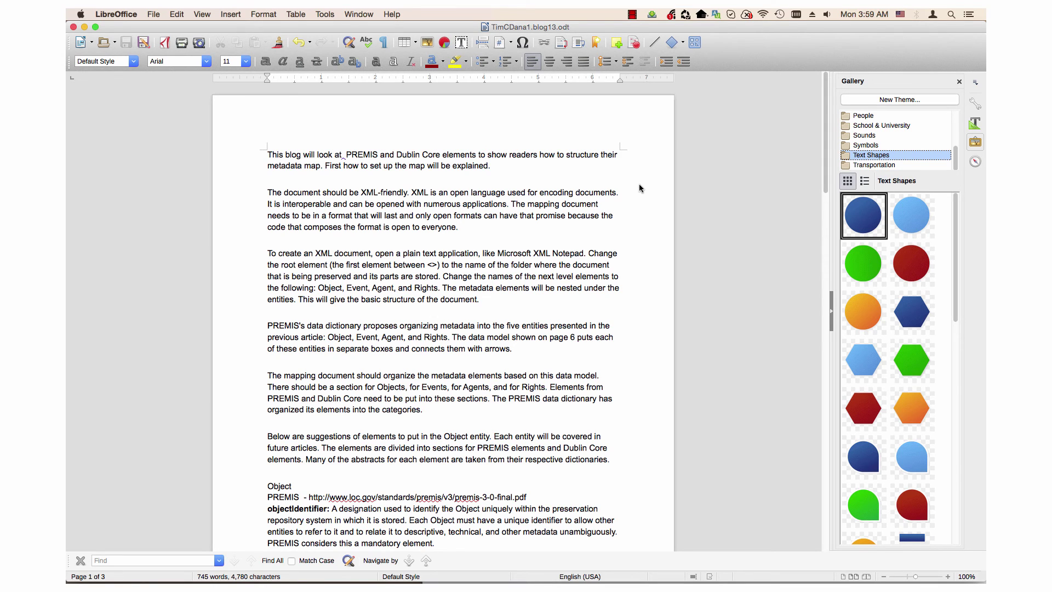
Step: Insert an orange circle, blue hexagon, red rectangle and dark red square into the XML, PREMIS and mapping paragraphs
drag(859, 302, 442, 243)
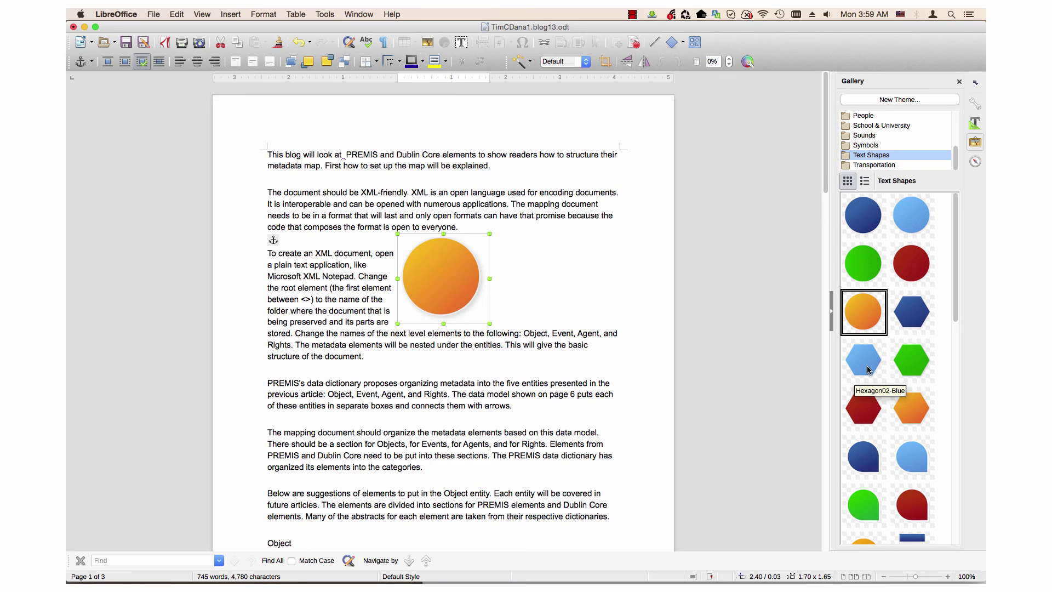
drag(863, 359, 435, 403)
scroll(899, 419, down, 3)
scroll(899, 419, down, 3)
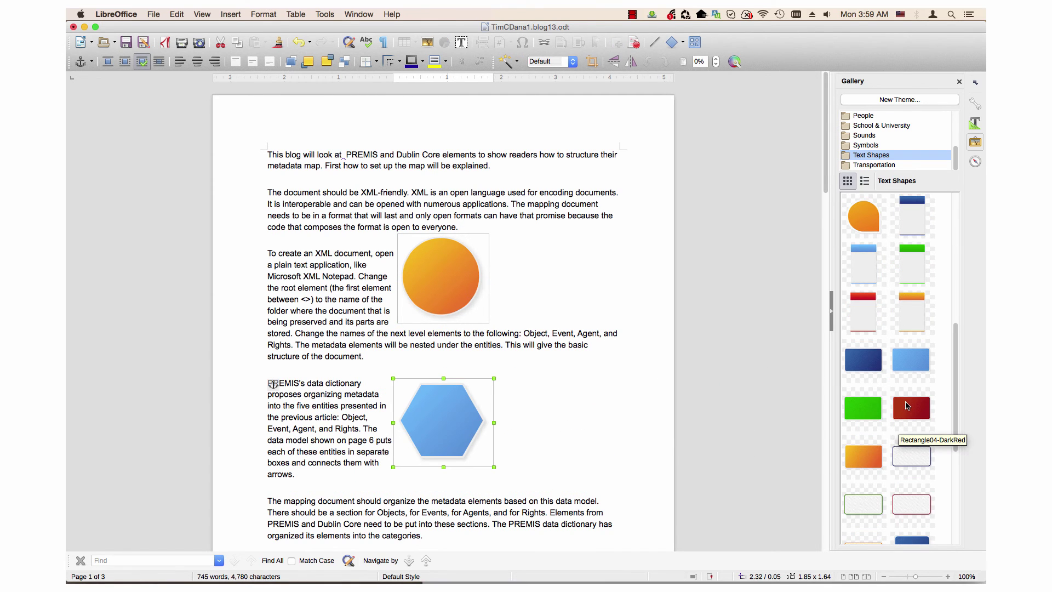
click(911, 407)
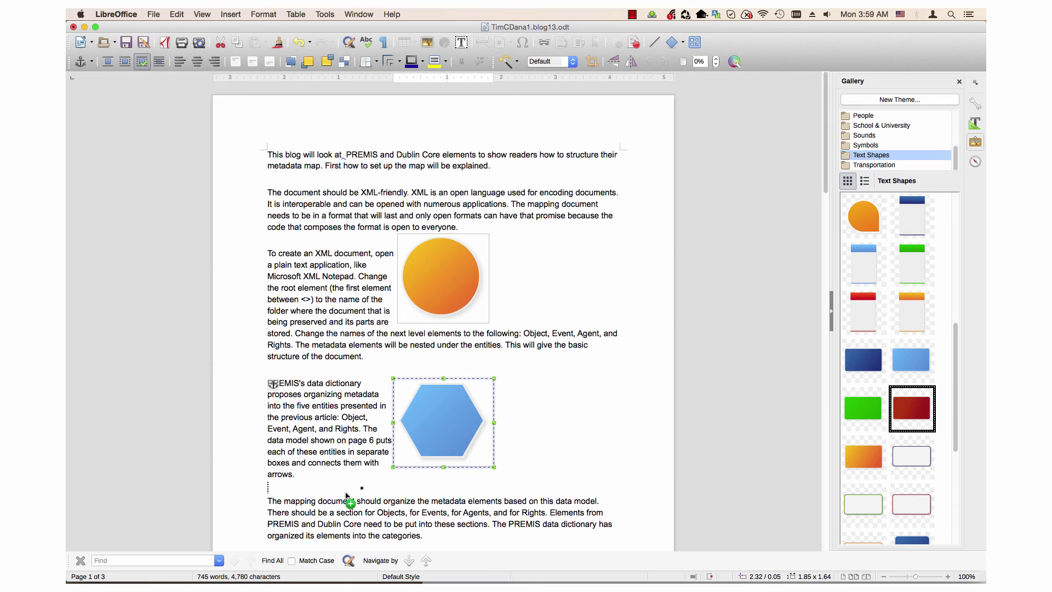
drag(910, 406, 324, 505)
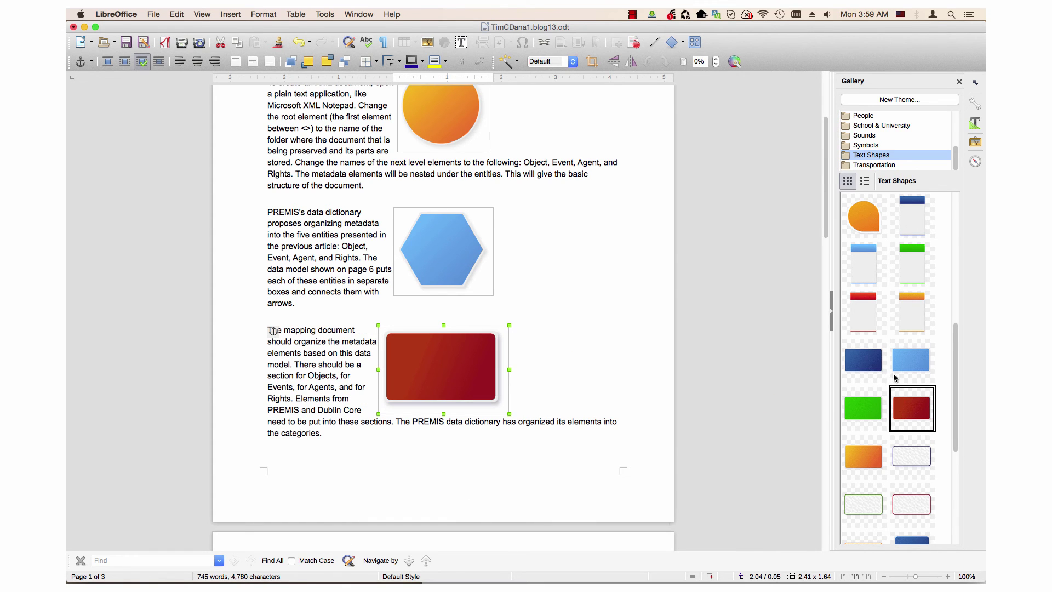
scroll(894, 383, down, 3)
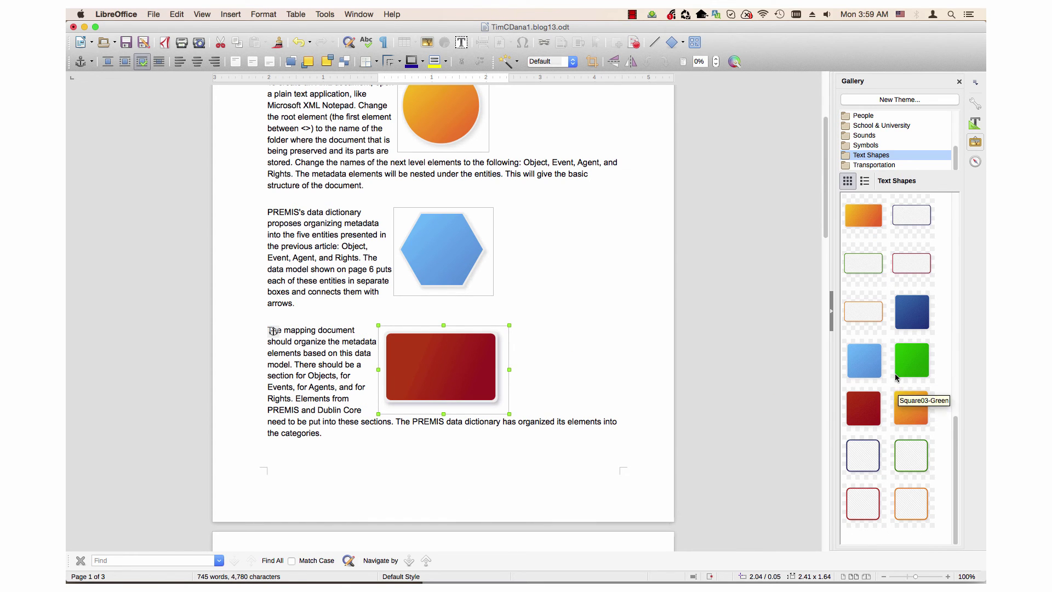
drag(871, 409, 376, 453)
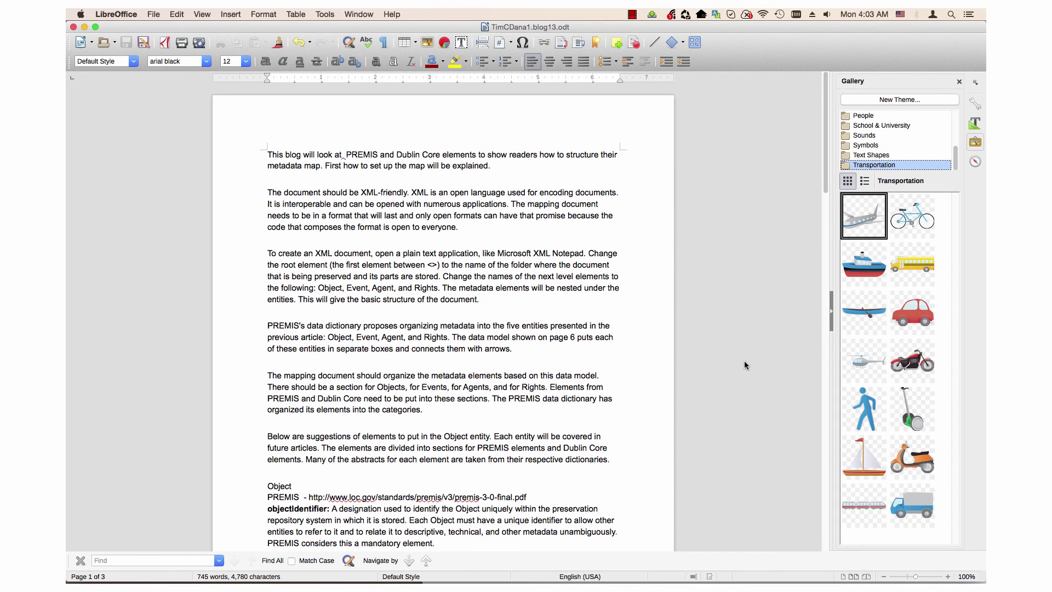
Step: Insert and shrink the blue bicycle, walking person, and a truck under the Object PREMIS link
click(911, 220)
drag(910, 220, 478, 233)
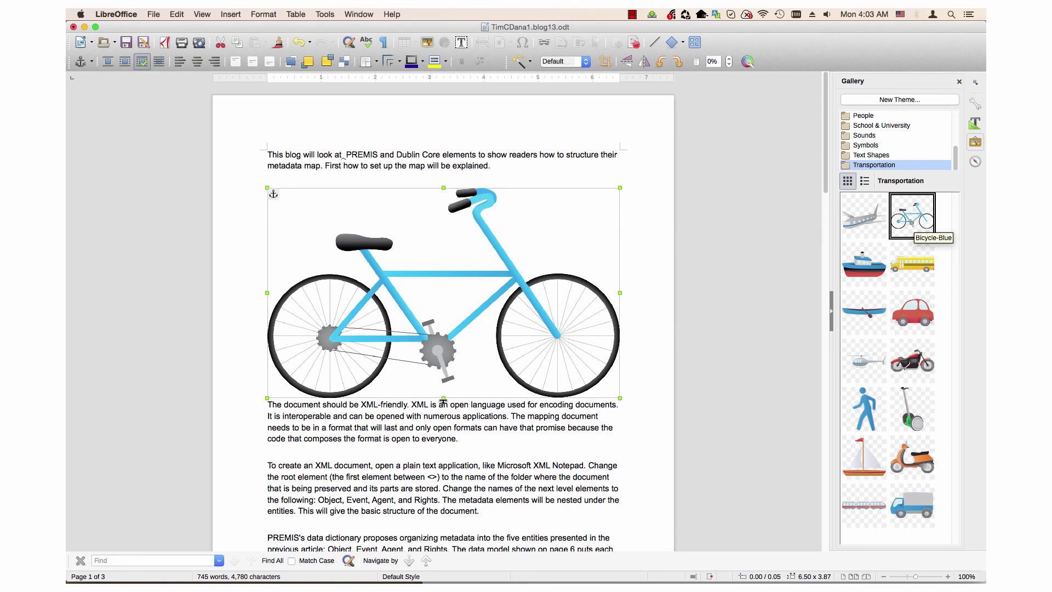
drag(443, 400, 443, 298)
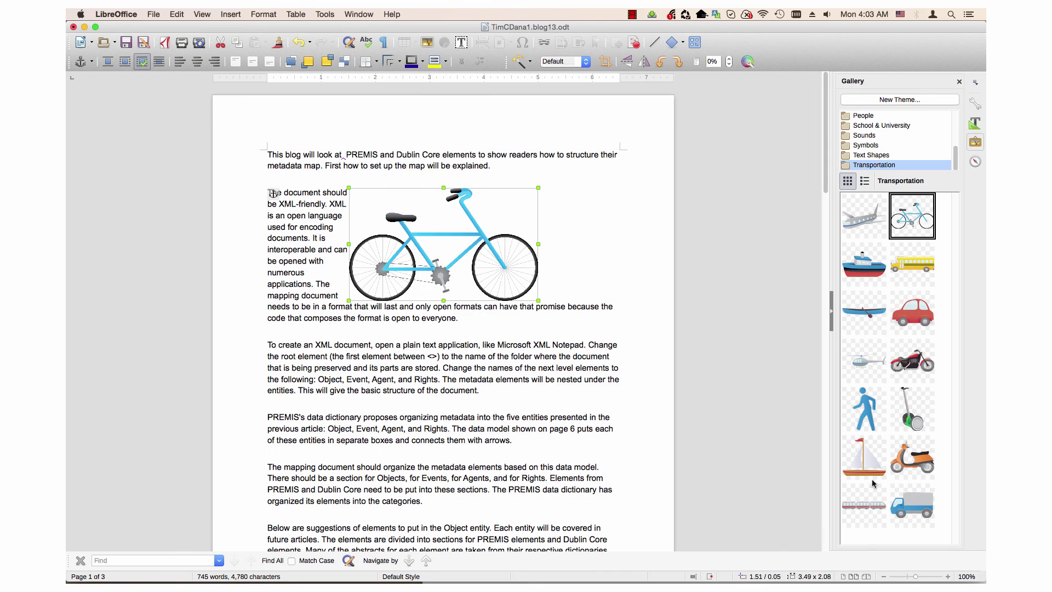
drag(864, 408, 480, 406)
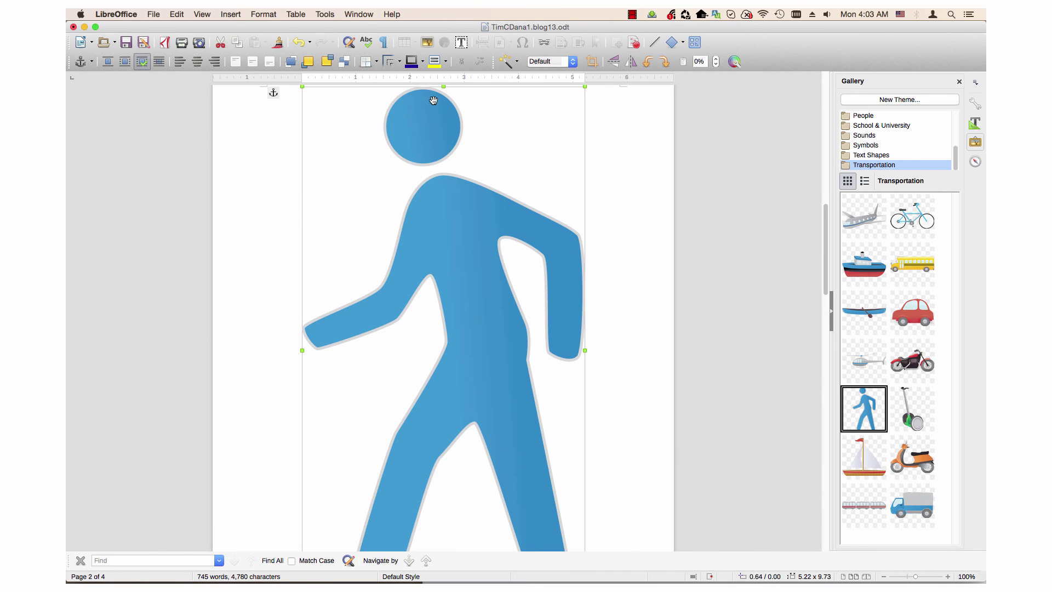
drag(443, 89, 436, 345)
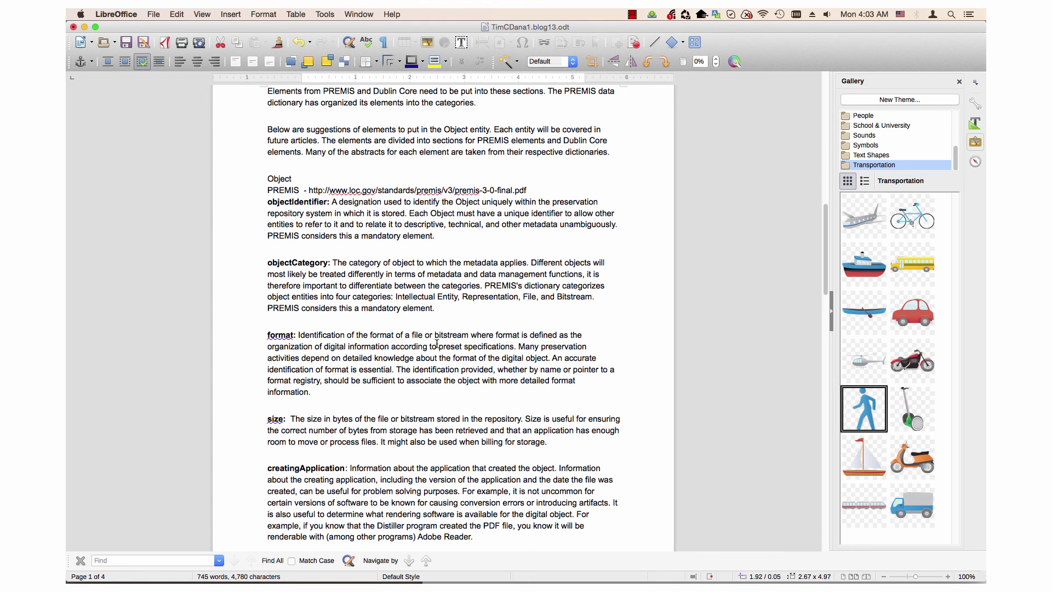
scroll(552, 287, up, 3)
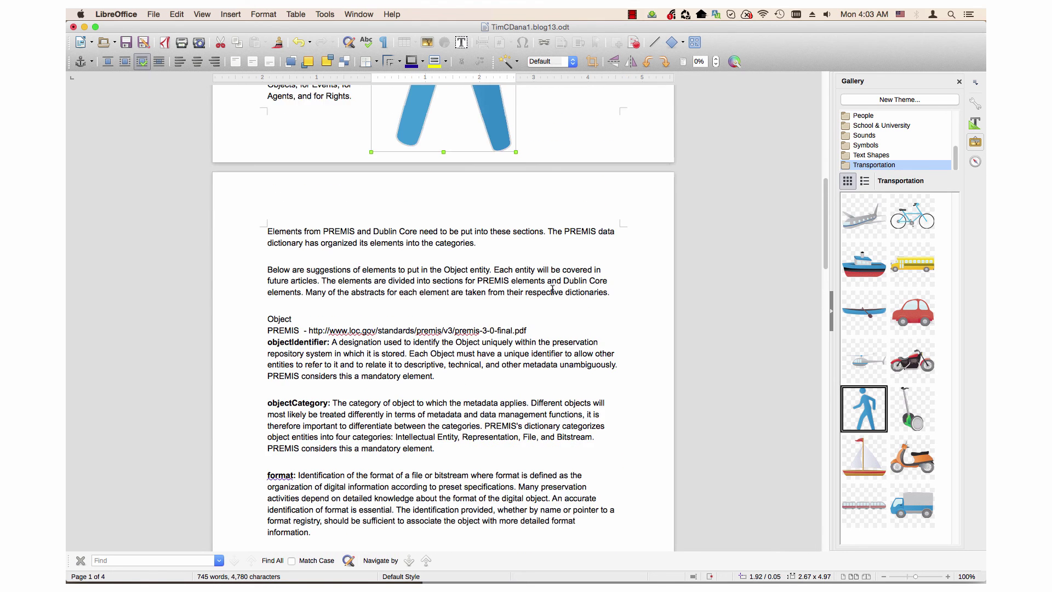
scroll(552, 287, up, 3)
drag(916, 501, 440, 436)
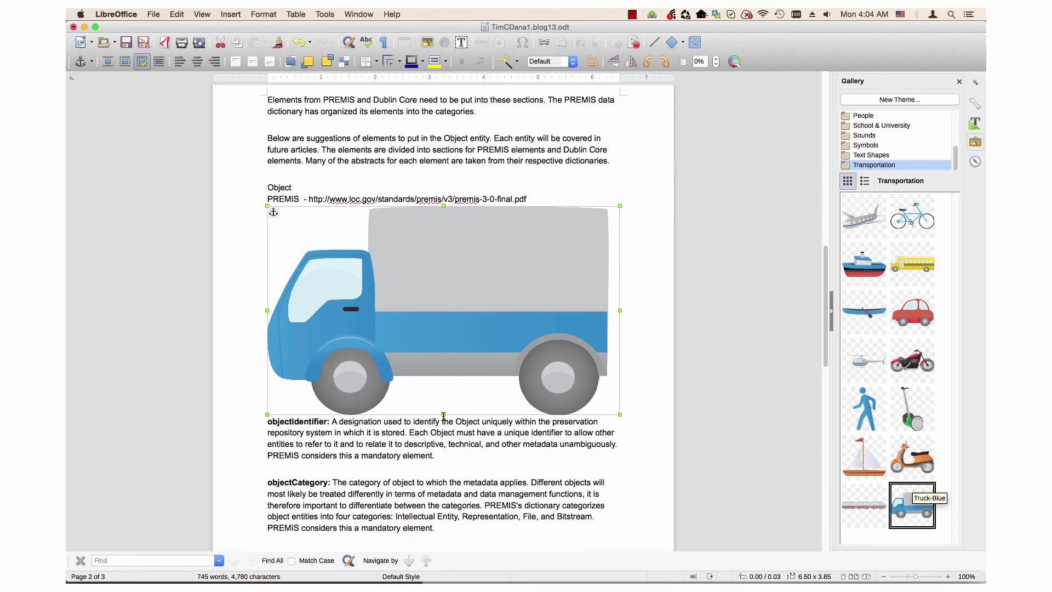
drag(443, 415, 451, 345)
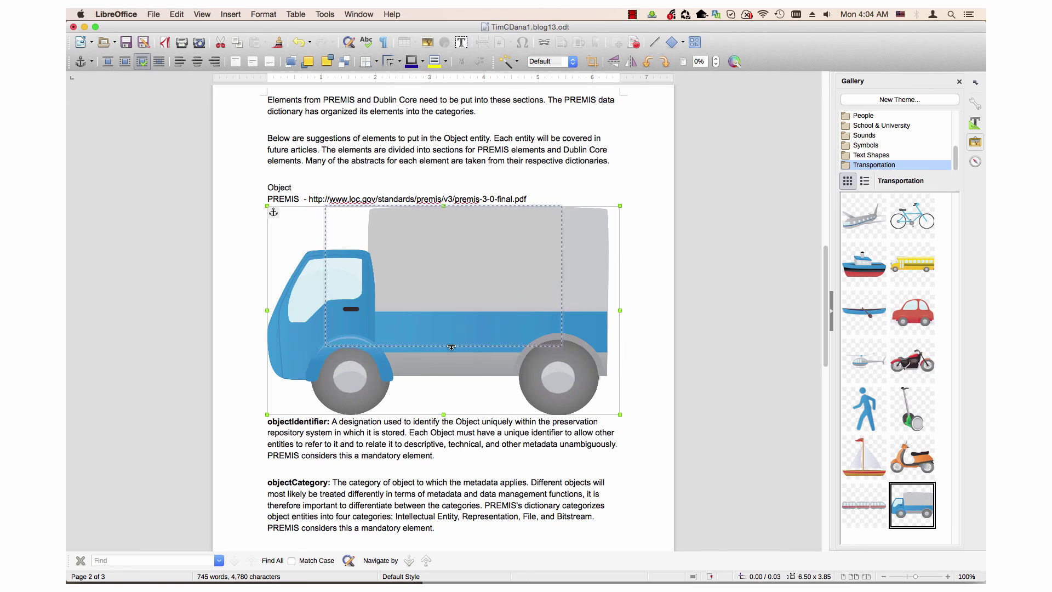